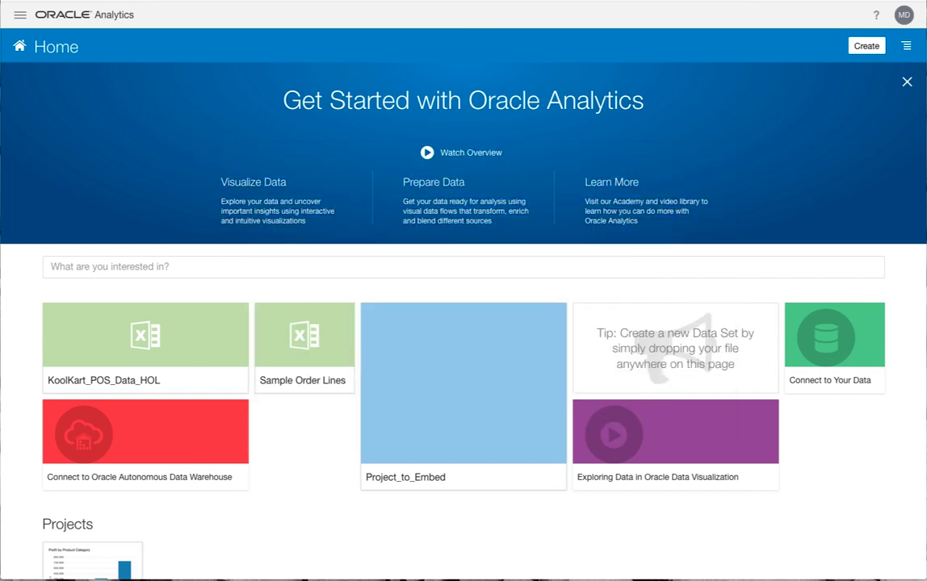
# Drag KoolKart_POS_Data_HOL.xlsx from the OOW2019_HOL folder onto the home page to upload it
pyautogui.moveTo(909, 237); pyautogui.dragTo(239, 317)
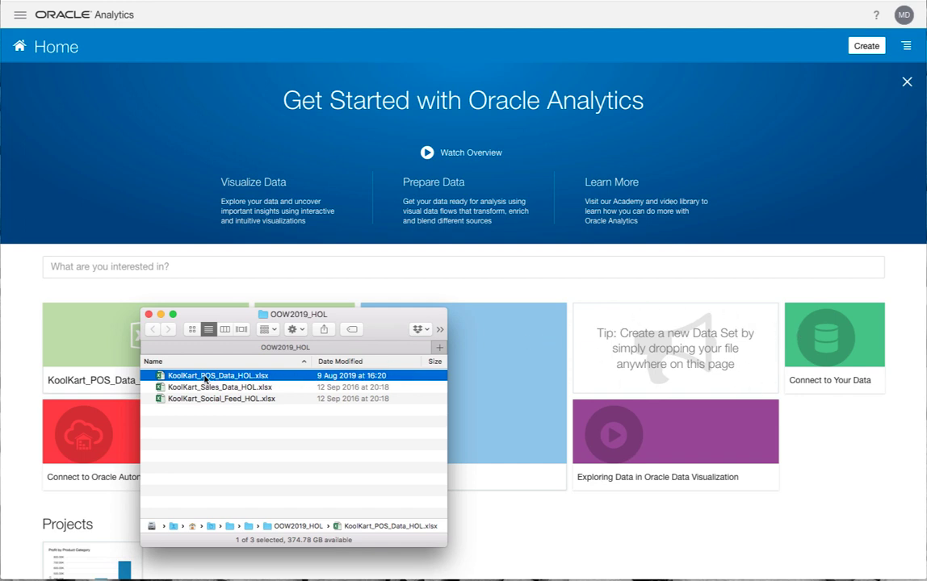
pyautogui.moveTo(206, 379); pyautogui.dragTo(679, 326)
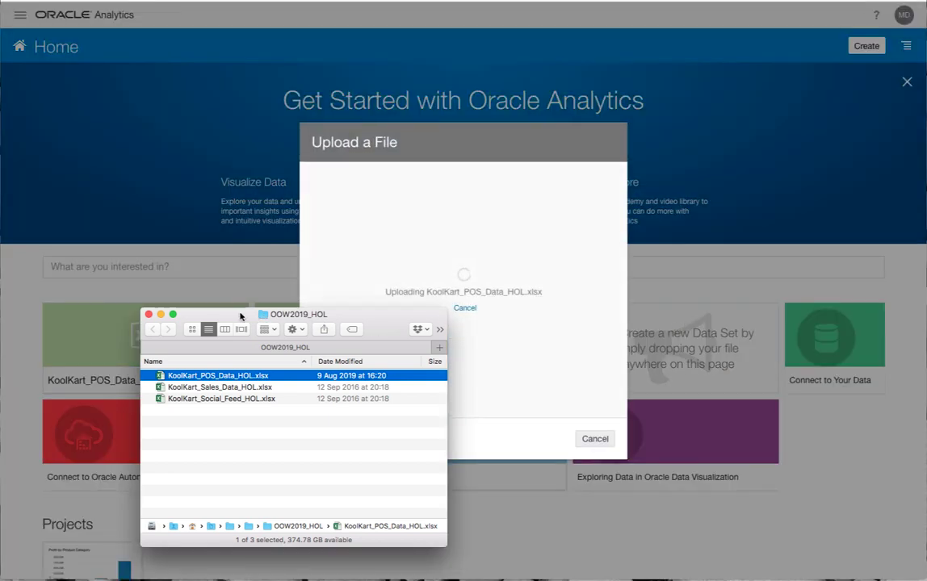
# Create the KoolKart_POS_Data_HOL data set for visualizing, confirming it replaces the existing one
pyautogui.moveTo(240, 316); pyautogui.dragTo(926, 323)
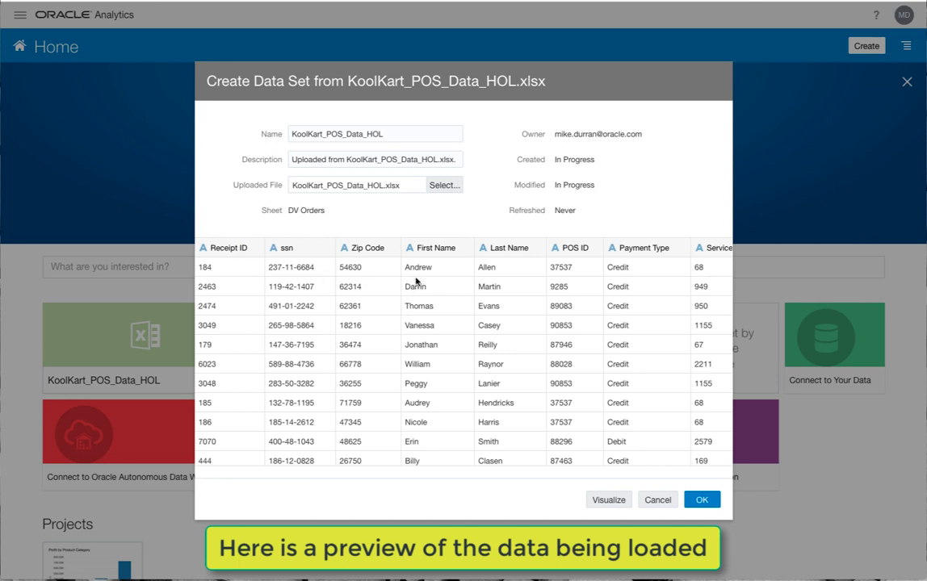
pyautogui.click(610, 501)
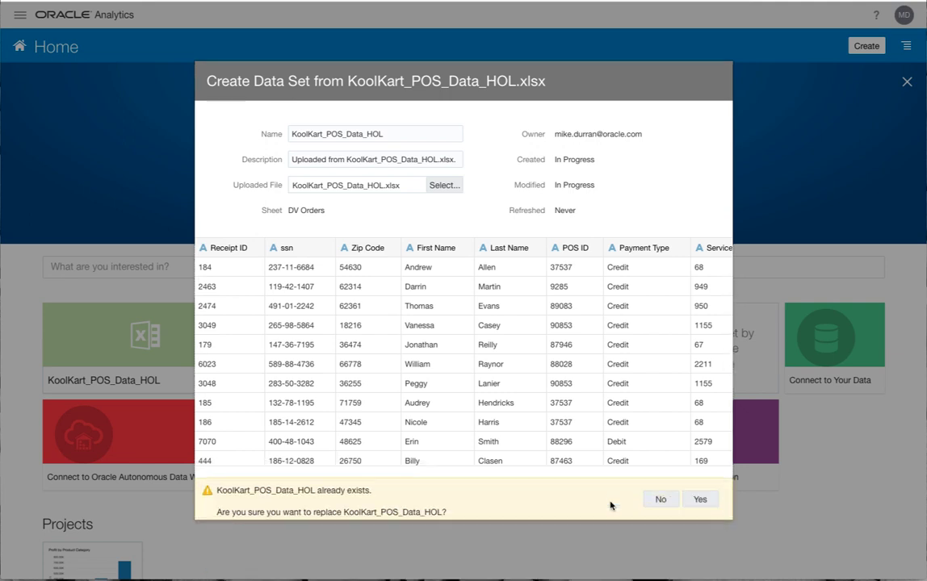
pyautogui.click(700, 501)
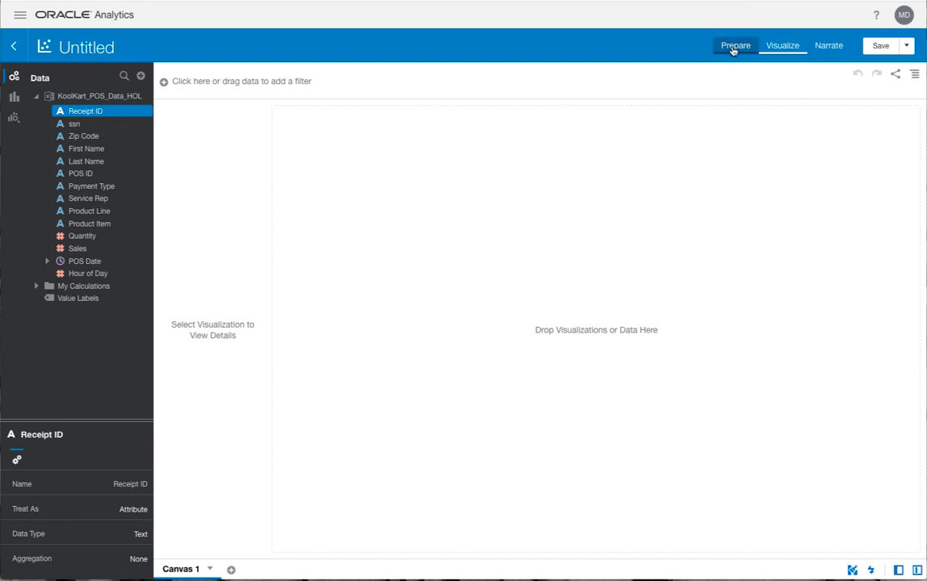
# Switch the untitled project to Prepare mode to list the data recommendations
pyautogui.click(734, 46)
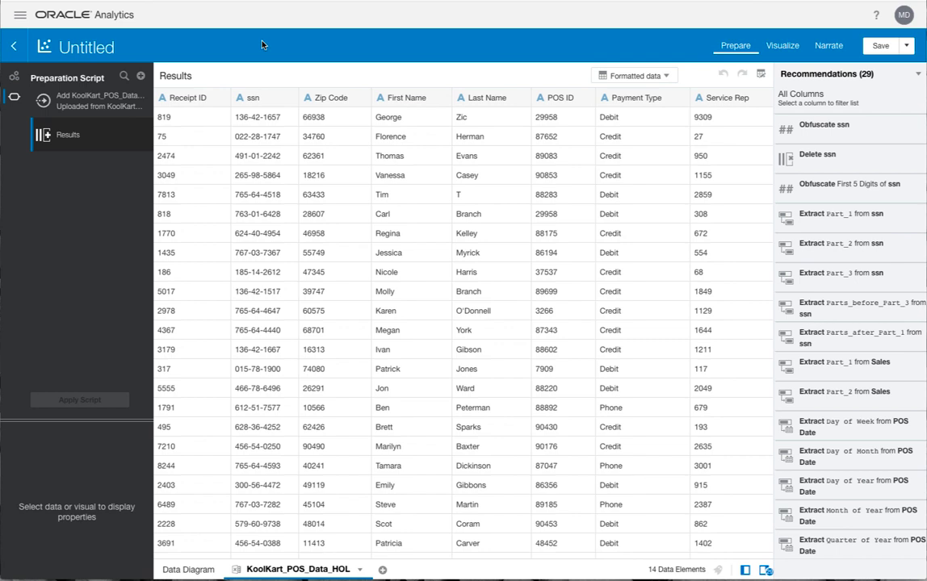
# Obfuscate the first 5 digits of ssn and widen the Preparation Script panel
pyautogui.click(265, 97)
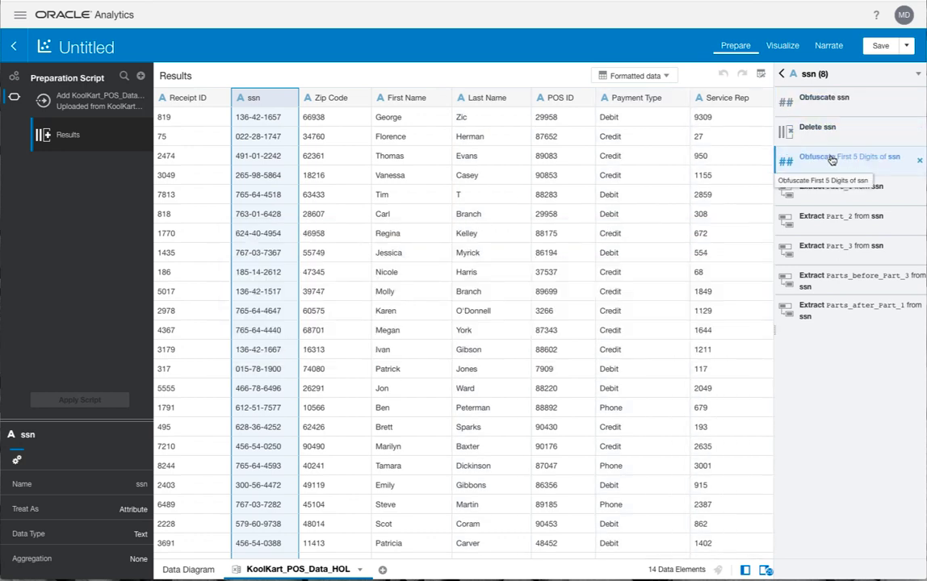
pyautogui.click(832, 159)
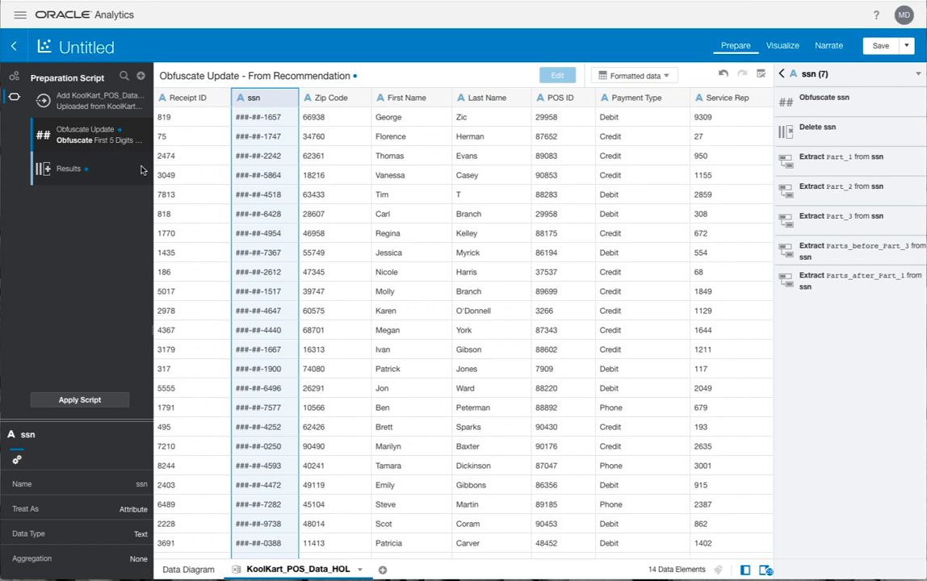
pyautogui.moveTo(151, 167); pyautogui.dragTo(191, 167)
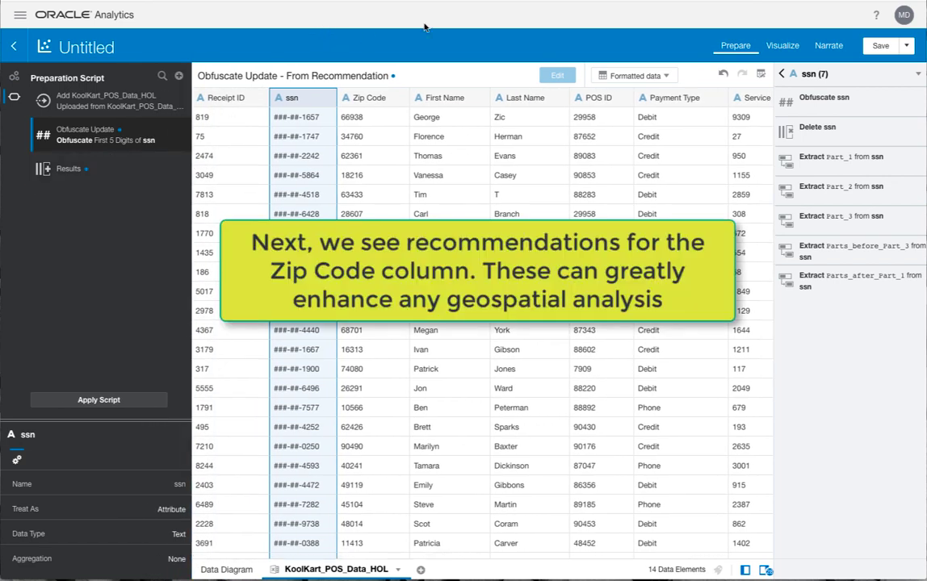
# Enrich Zip Code with City, adding a Zip Code_City column
pyautogui.click(371, 101)
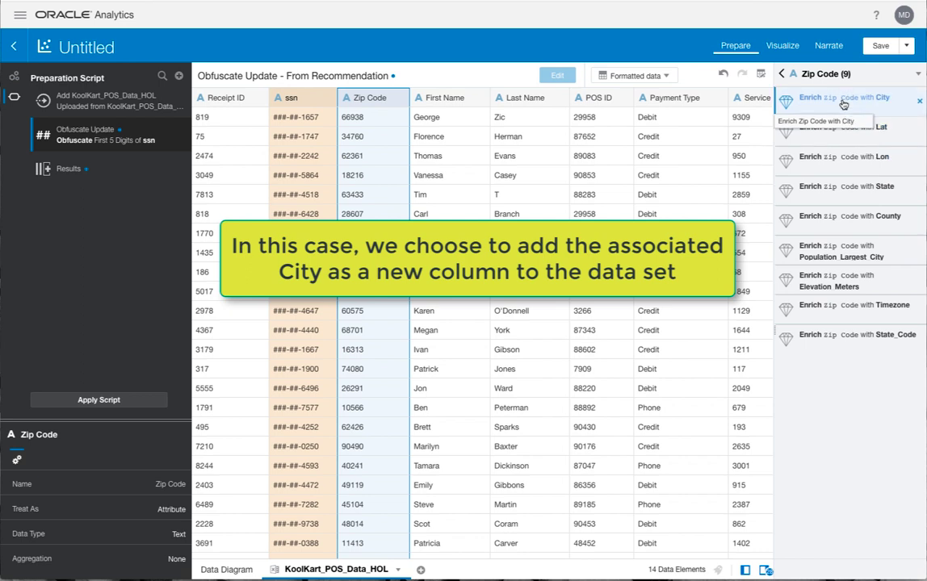
pyautogui.click(843, 98)
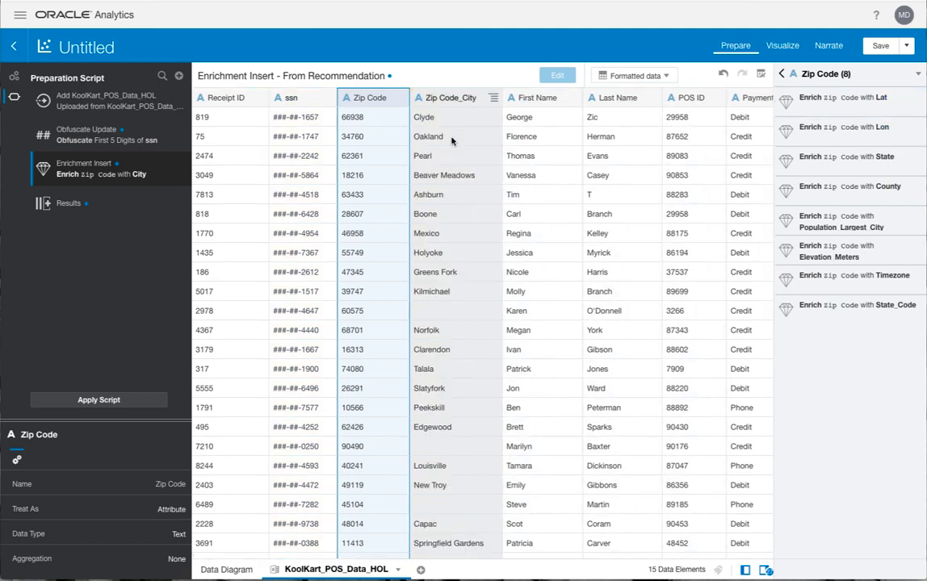
pyautogui.hscroll(3, 451, 141)
pyautogui.hscroll(3, 451, 140)
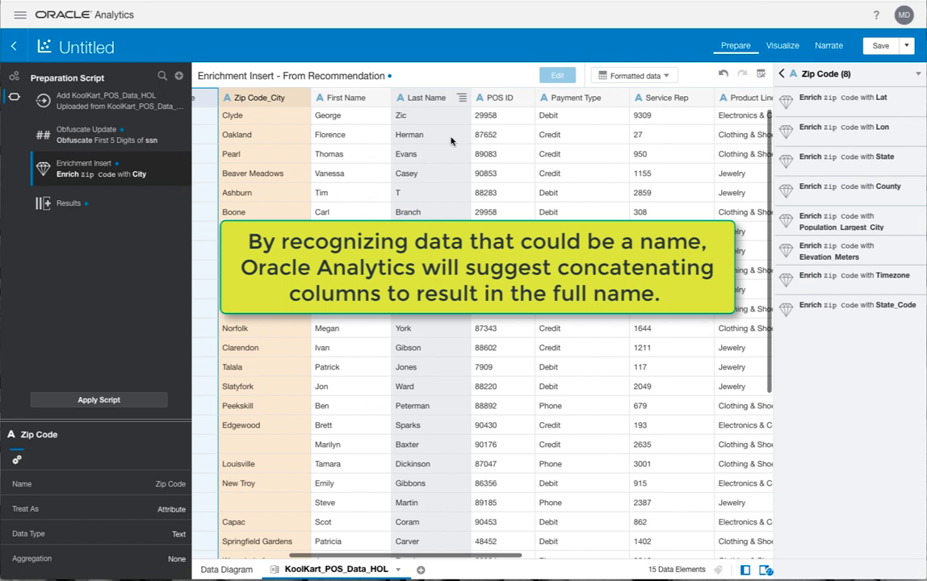
# Concatenate First Name and Last Name into a new first_last_name column
pyautogui.click(367, 100)
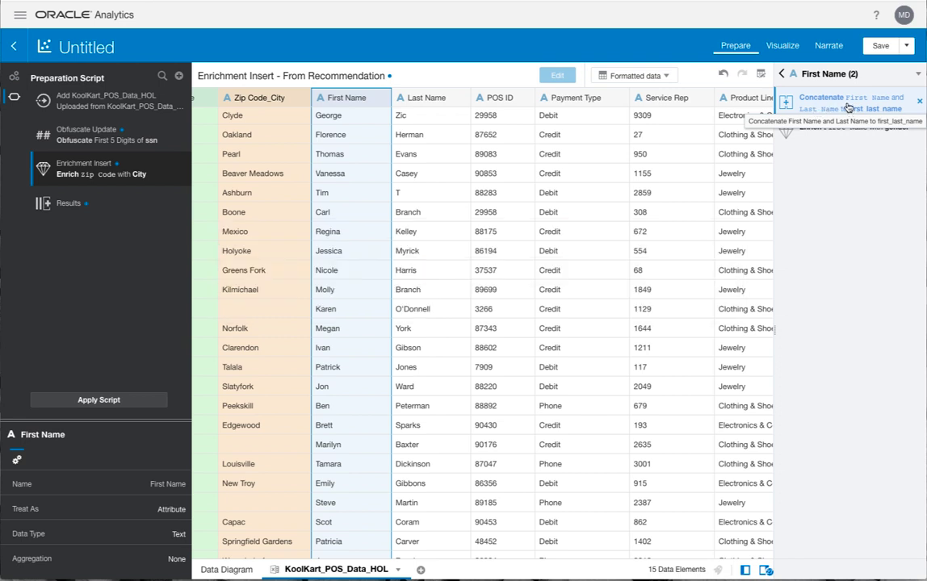
pyautogui.click(848, 108)
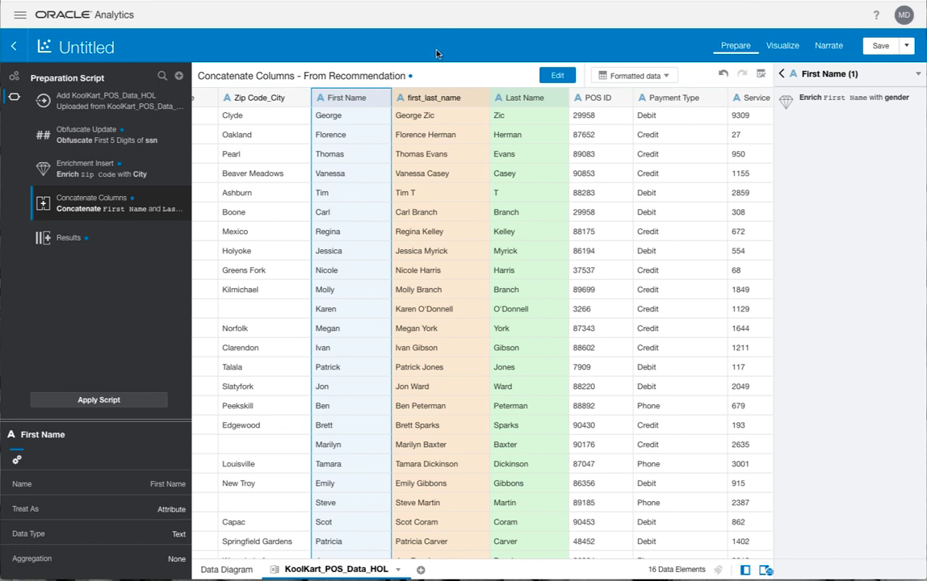
pyautogui.hscroll(5, 443, 174)
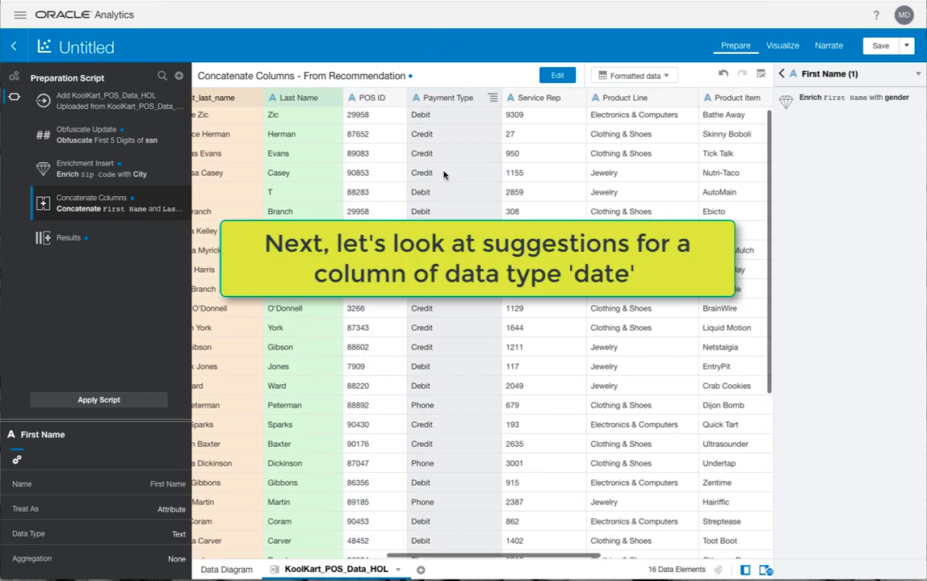
pyautogui.hscroll(6, 428, 173)
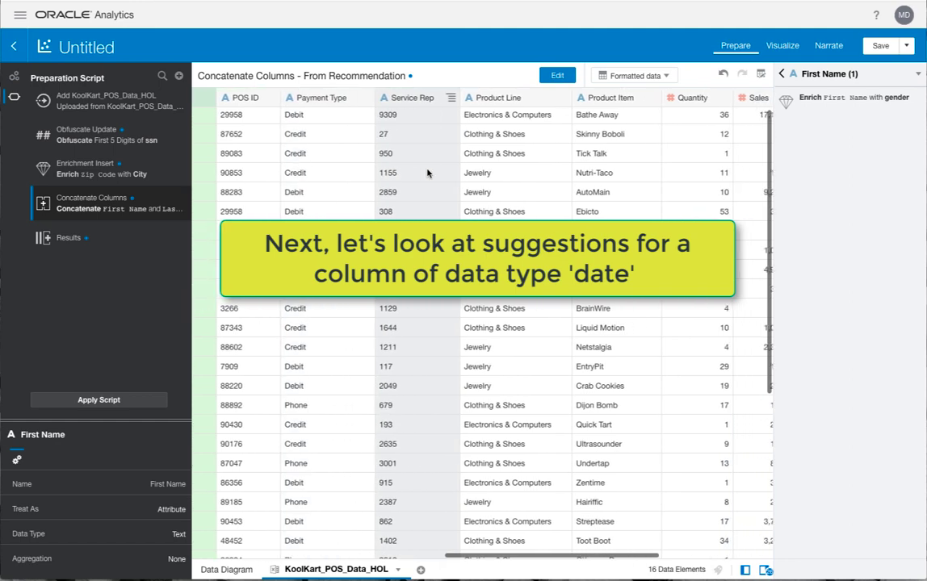
pyautogui.hscroll(4, 427, 173)
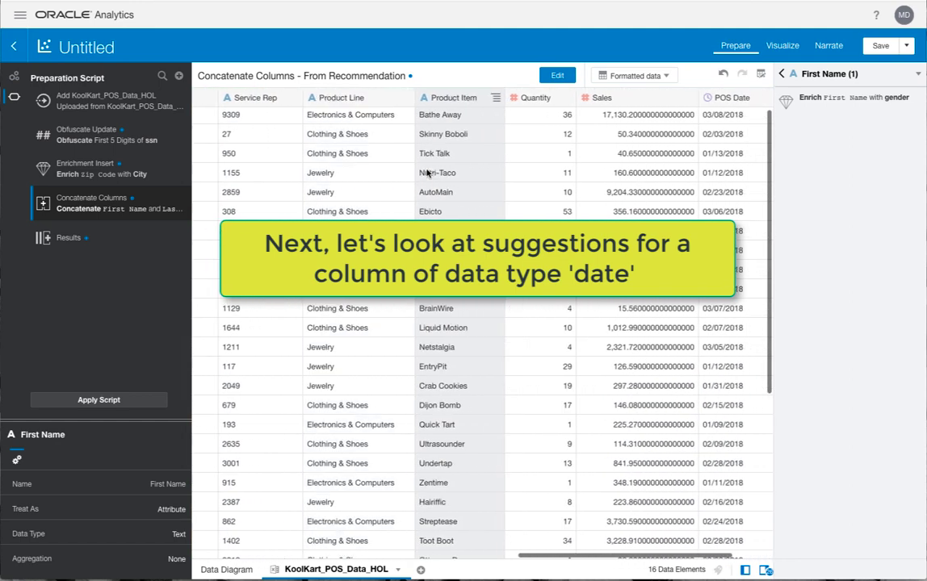
pyautogui.hscroll(3, 426, 173)
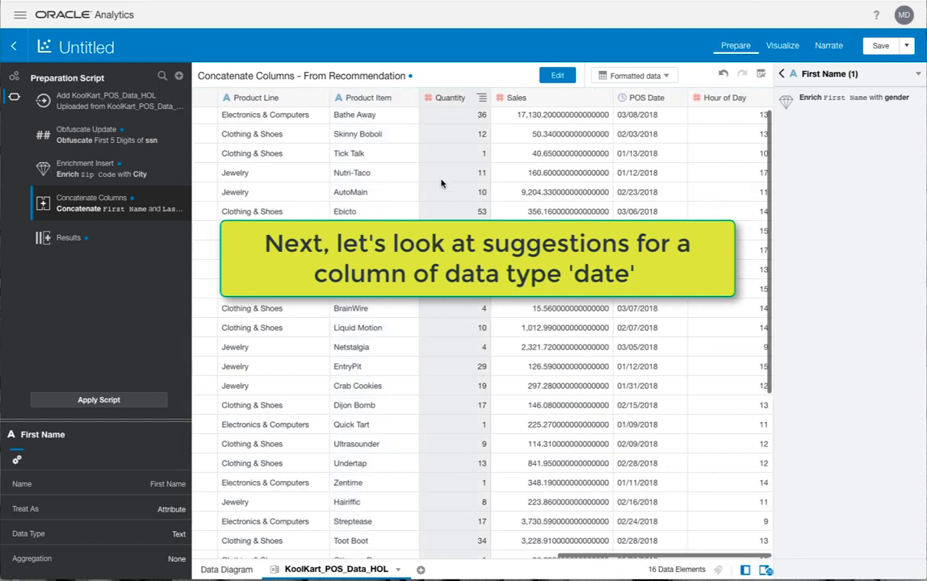
# Extract day-of-week, month and year columns from POS Date
pyautogui.click(649, 100)
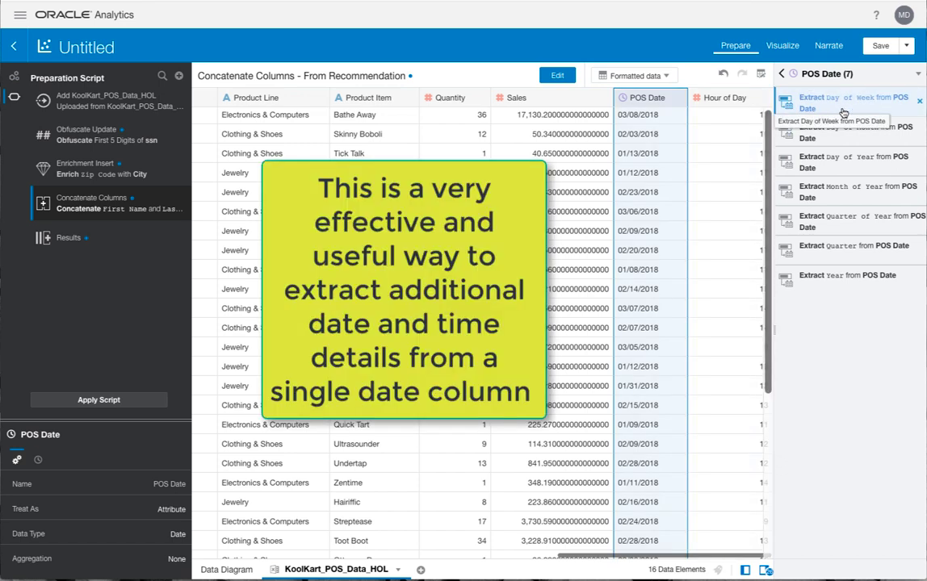
pyautogui.click(842, 112)
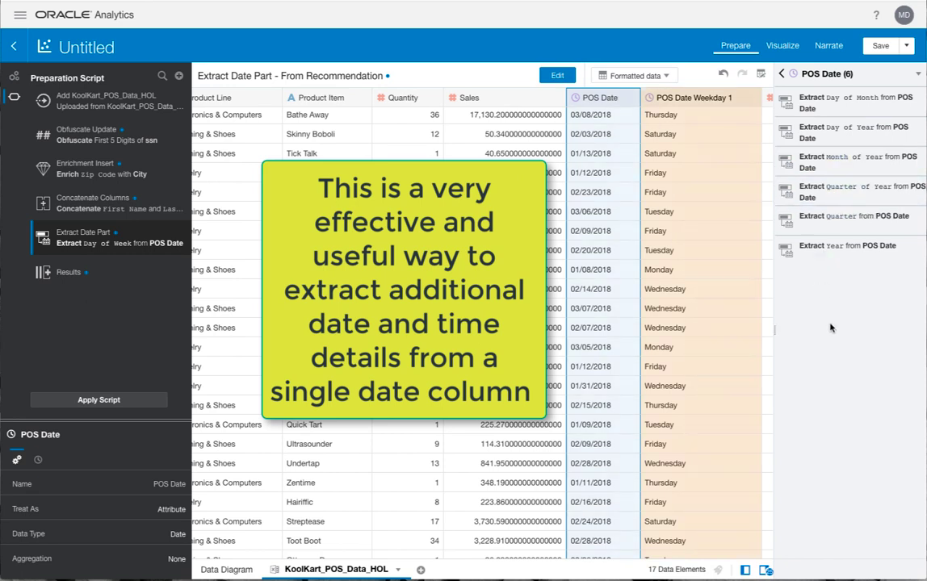
pyautogui.click(831, 167)
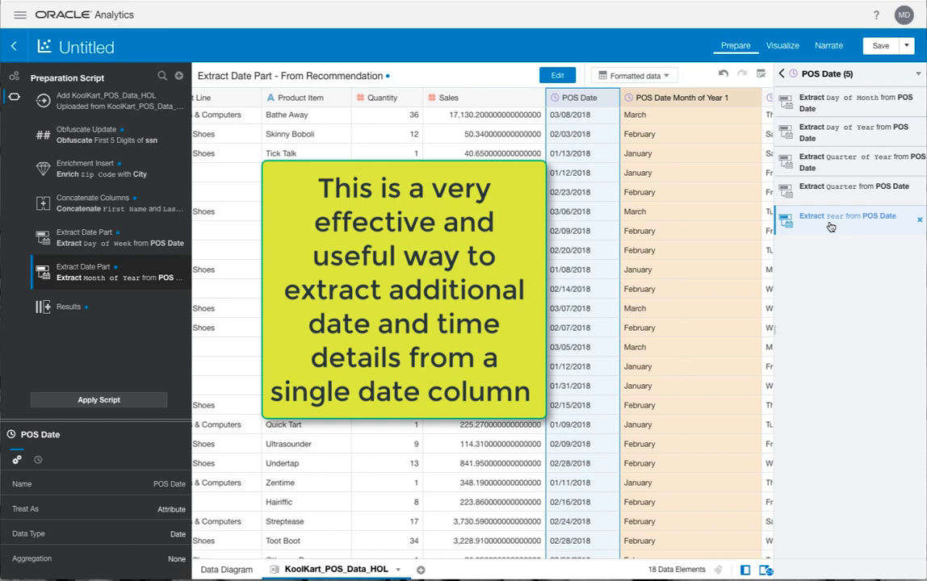
pyautogui.click(830, 217)
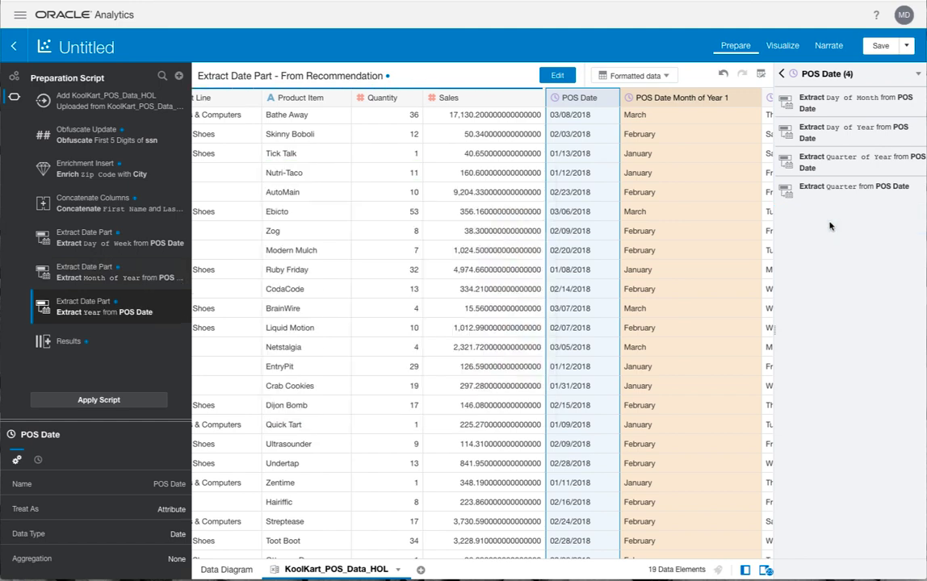
pyautogui.hscroll(5, 697, 221)
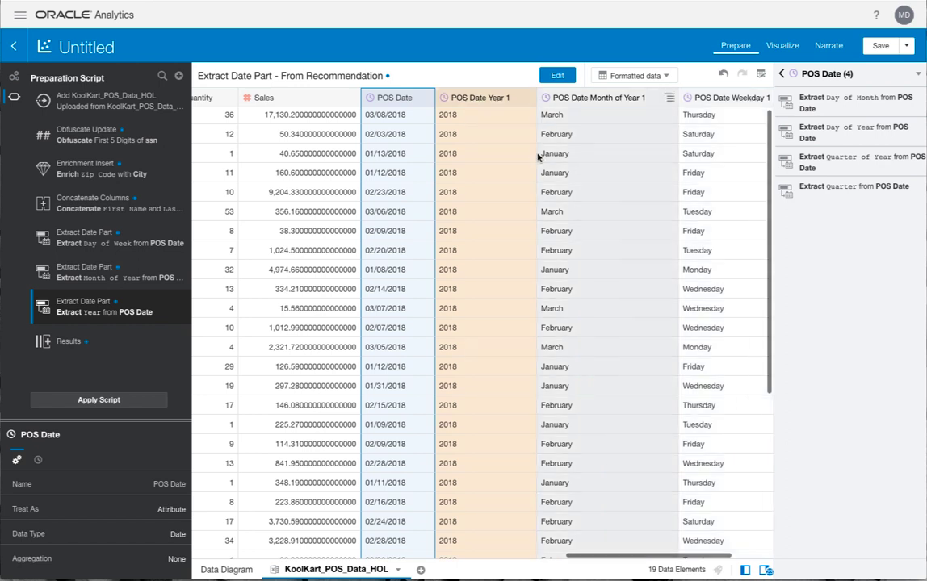
pyautogui.hscroll(2, 588, 198)
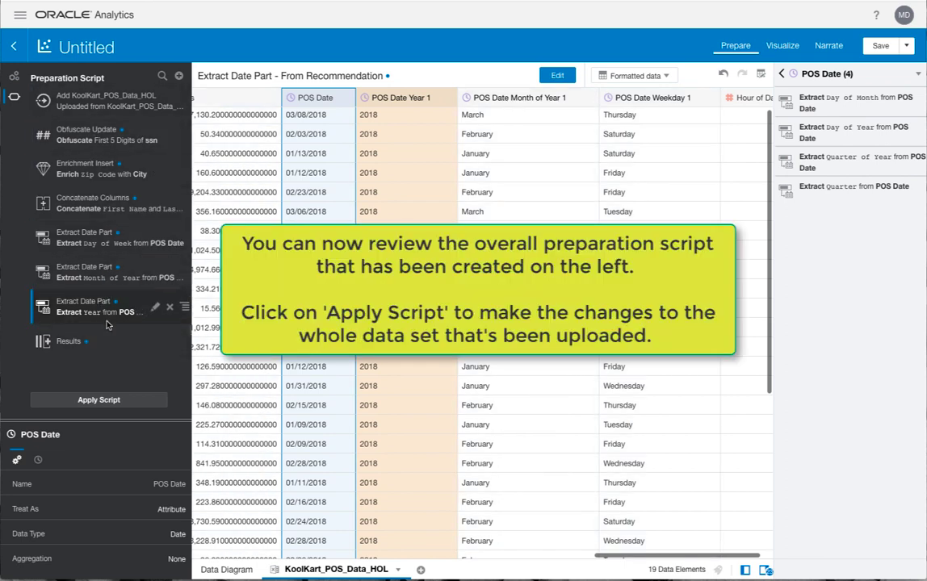
# Apply the preparation script to the whole data set and enlarge the column properties area
pyautogui.click(98, 400)
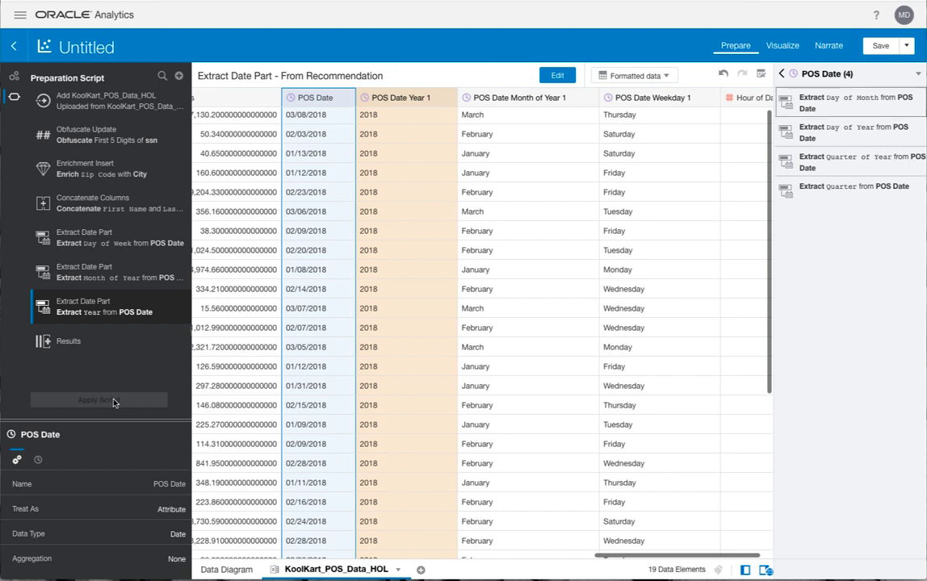
pyautogui.moveTo(117, 422); pyautogui.dragTo(117, 389)
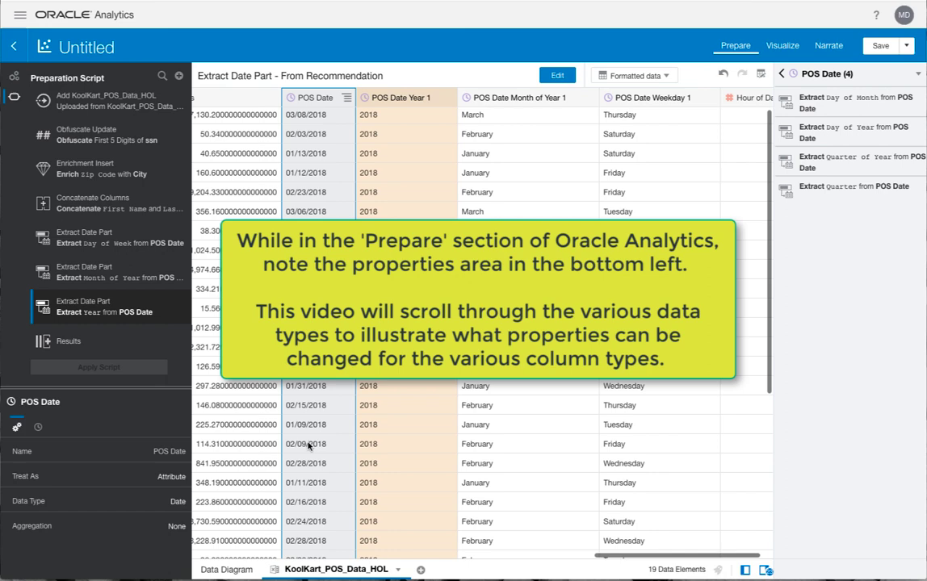
pyautogui.hscroll(-15, 307, 446)
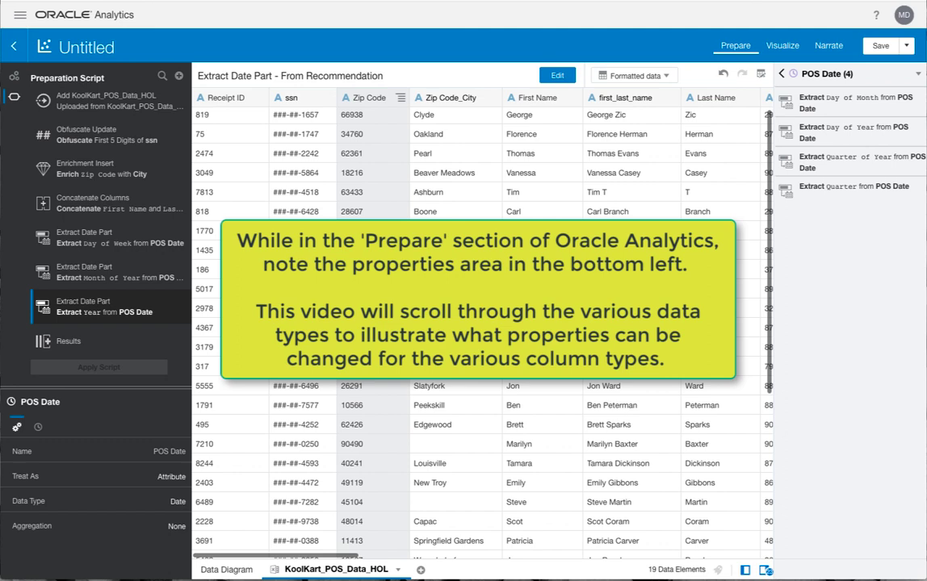
pyautogui.hscroll(15, 476, 452)
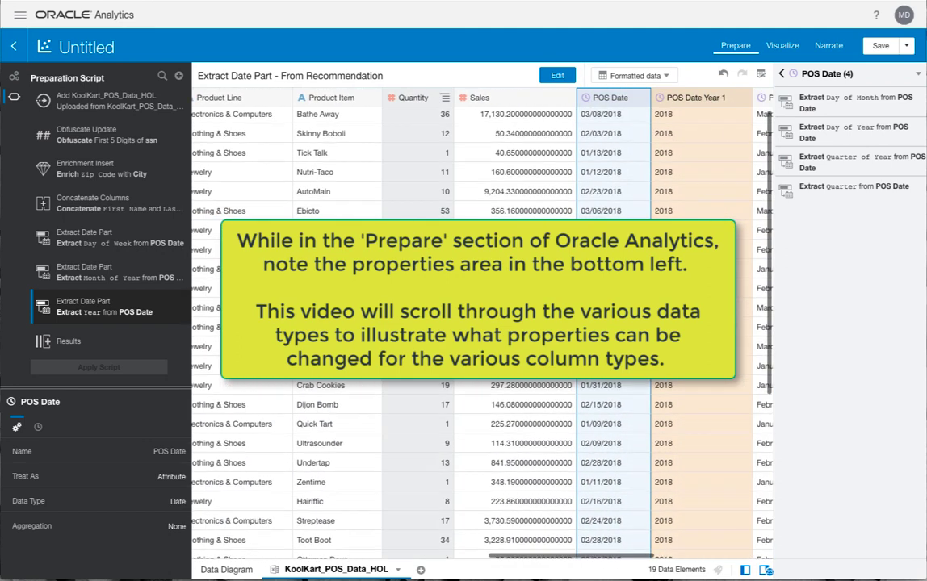
pyautogui.scroll(-1, 410, 219)
pyautogui.click(412, 99)
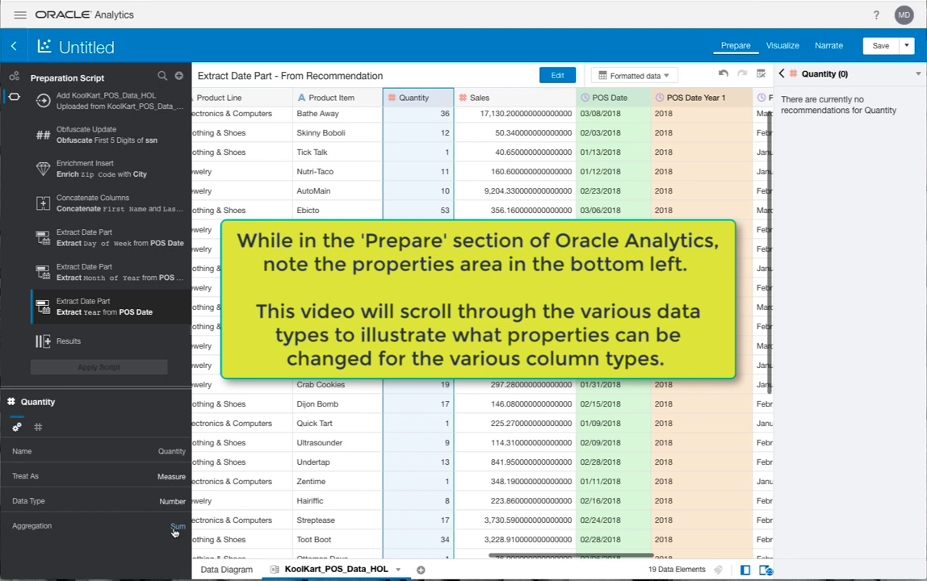
pyautogui.click(176, 527)
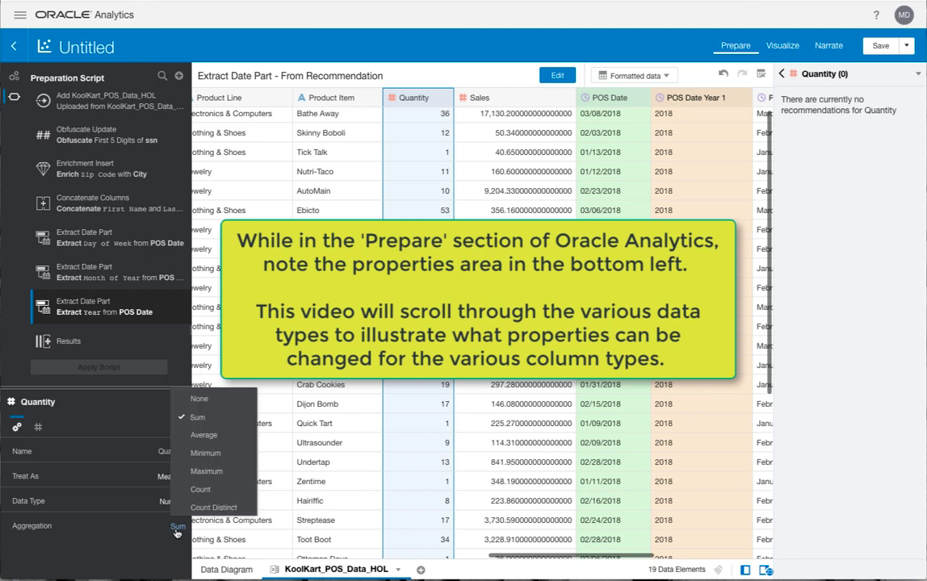
pyautogui.press('Escape')
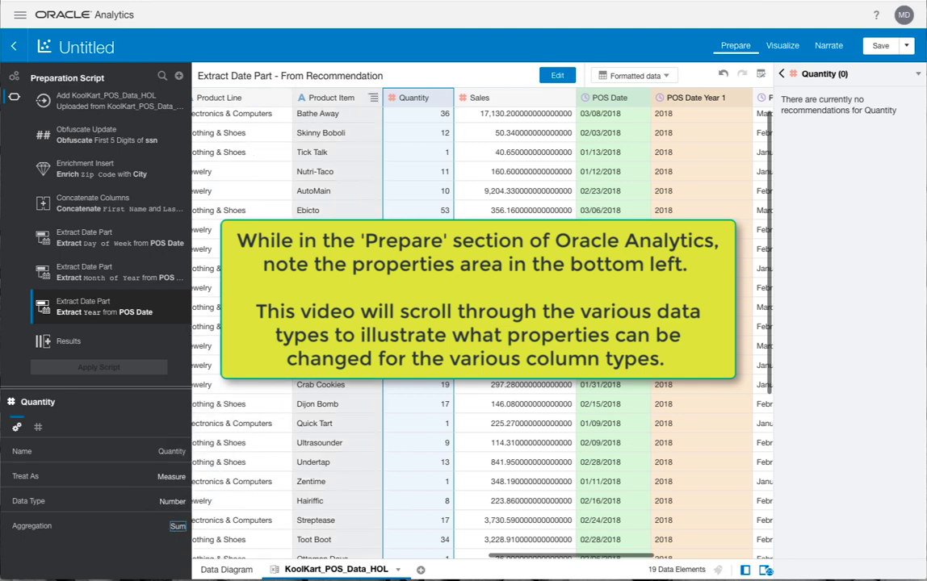
pyautogui.click(508, 100)
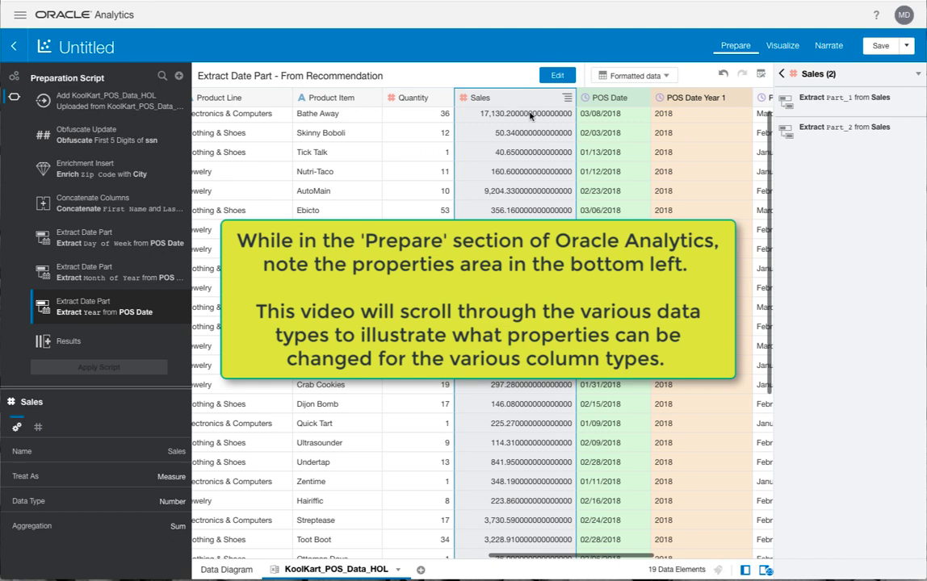
pyautogui.click(602, 101)
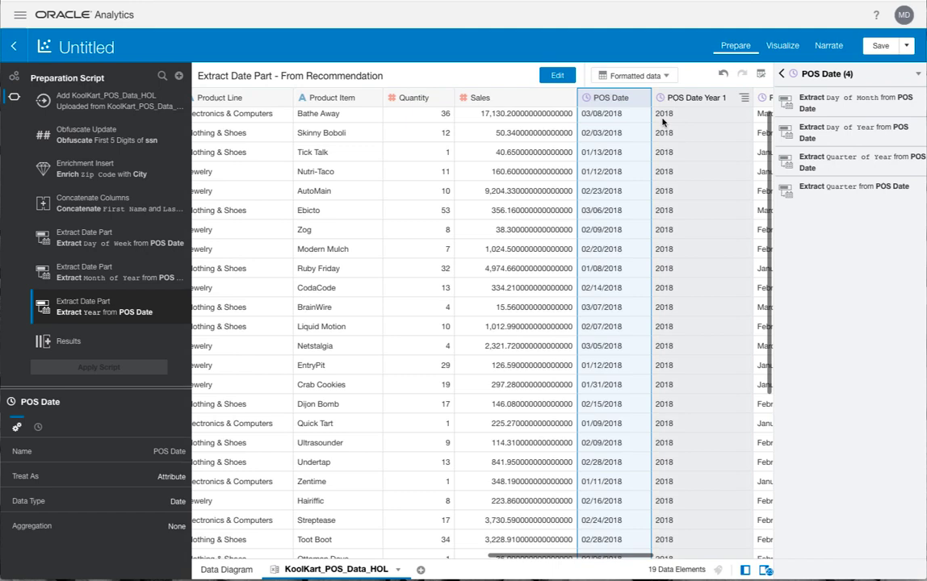
# View the data as Formatted metadata, then show the KoolKart_POS_Data_HOL Data Diagram
pyautogui.hscroll(-10, 664, 121)
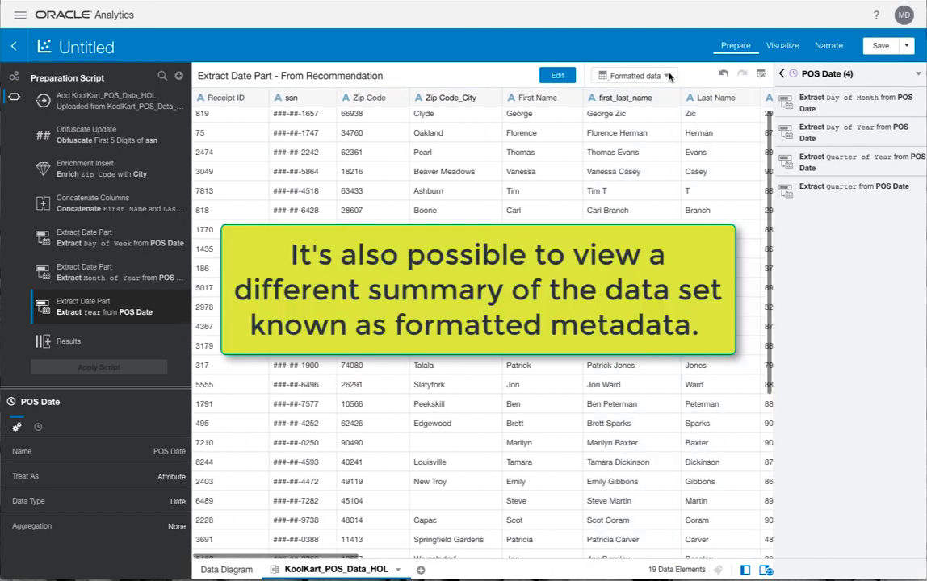
pyautogui.click(667, 76)
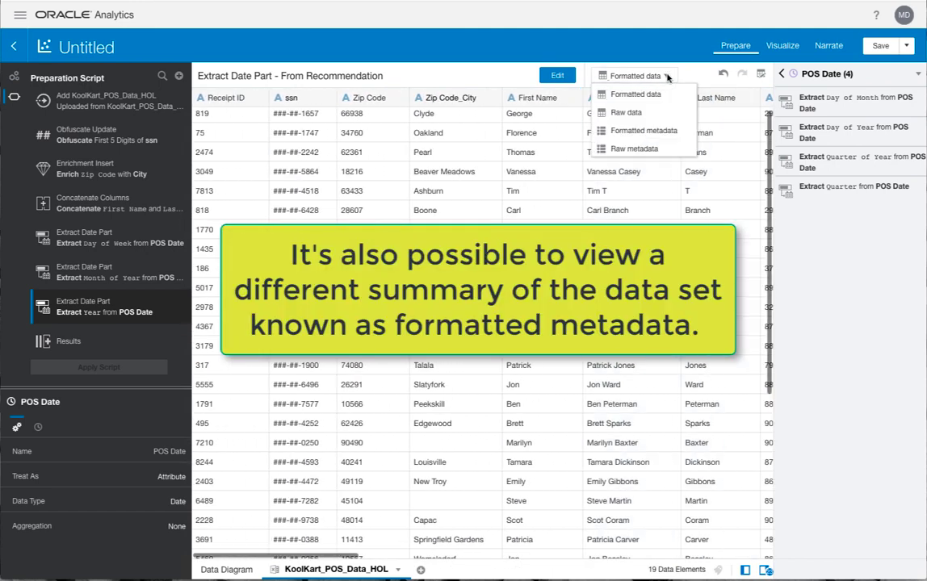
pyautogui.click(643, 130)
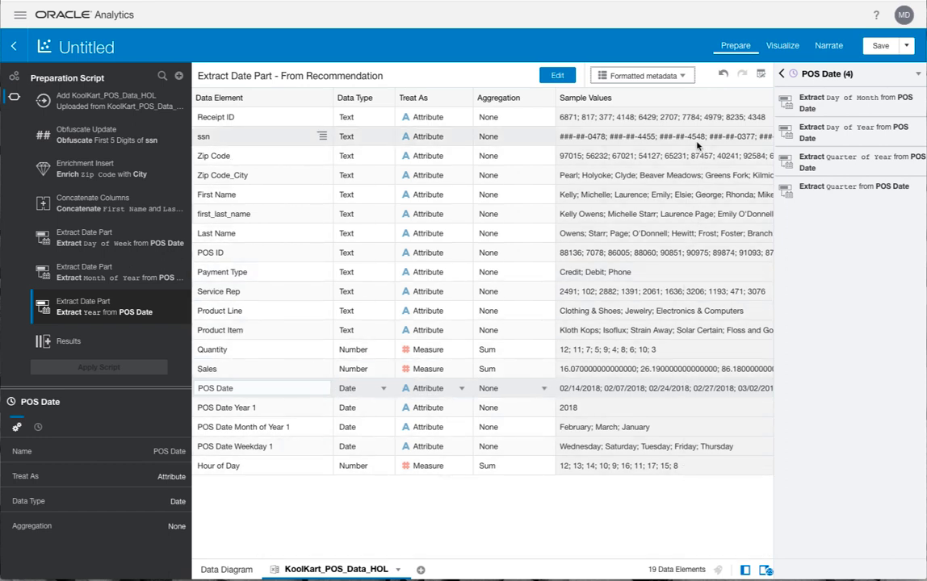
pyautogui.click(228, 570)
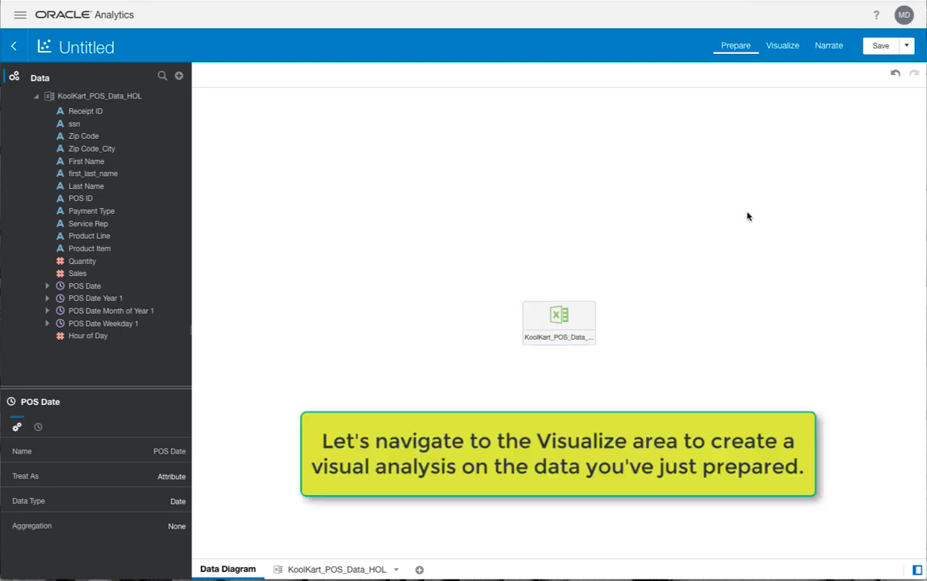
# In Visualize, start a canvas expression filter with Rank(Sales) <= 100
pyautogui.click(781, 46)
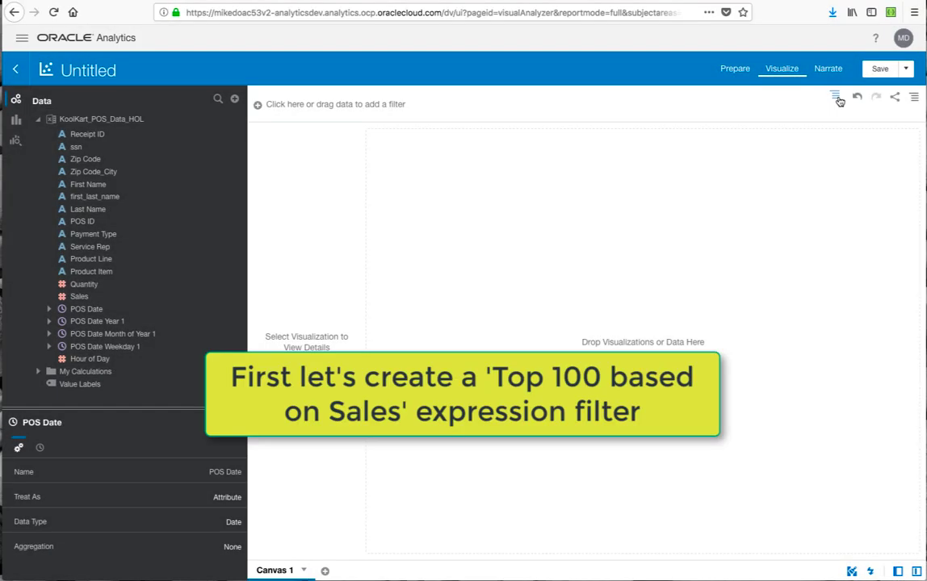
pyautogui.click(836, 97)
pyautogui.click(824, 118)
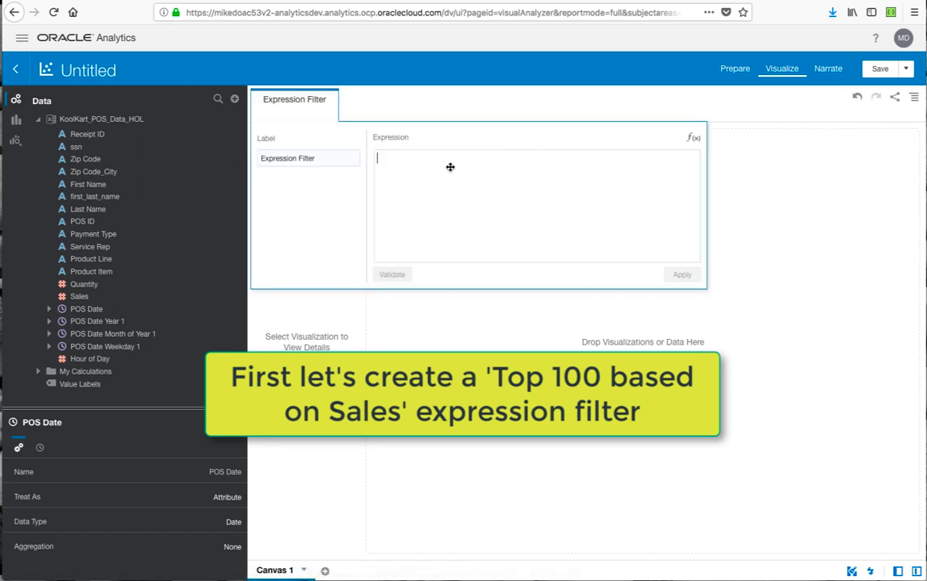
pyautogui.write('Rank(')
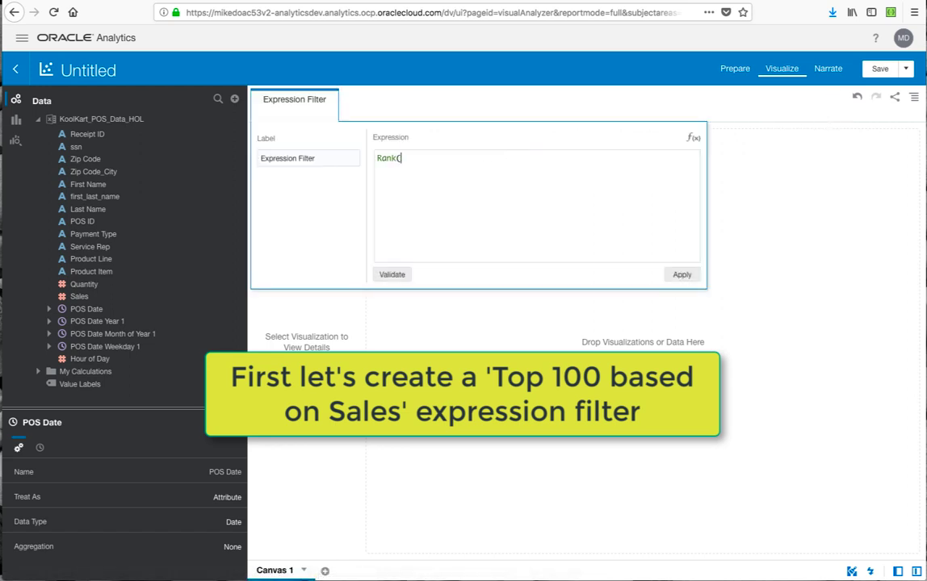
pyautogui.write('Sal')
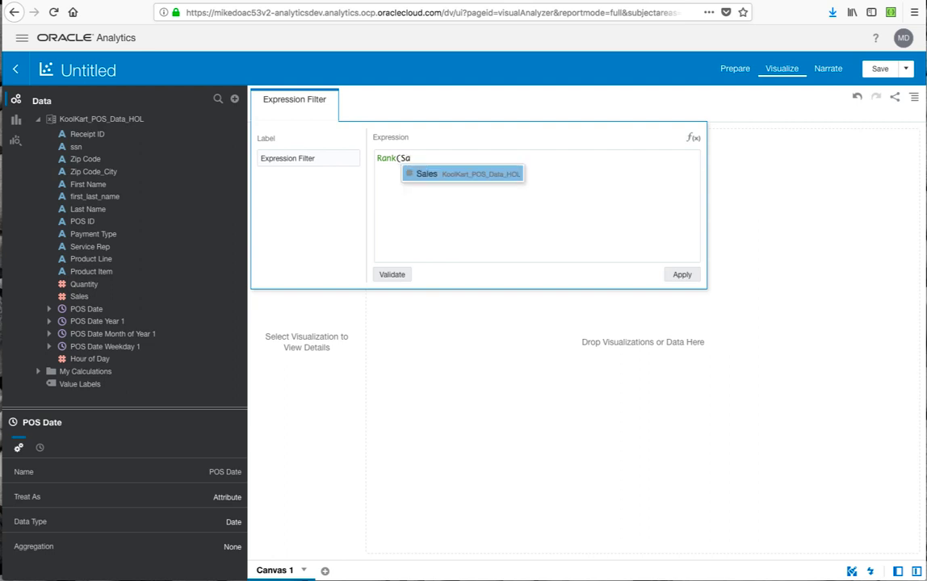
pyautogui.click(441, 178)
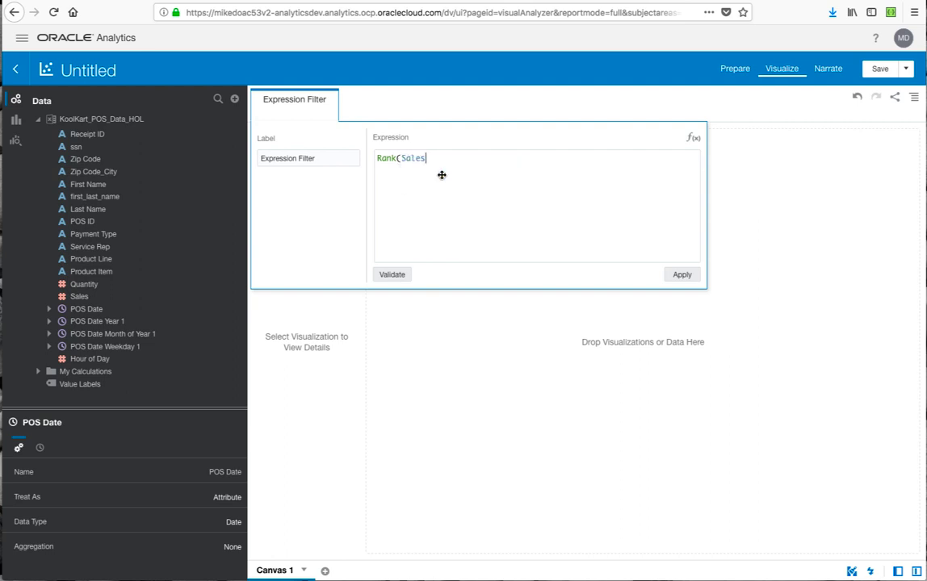
pyautogui.write(') <= 100')
# Label the filter 'Top 100 based on Sales', validate it, and apply it
pyautogui.click(325, 158)
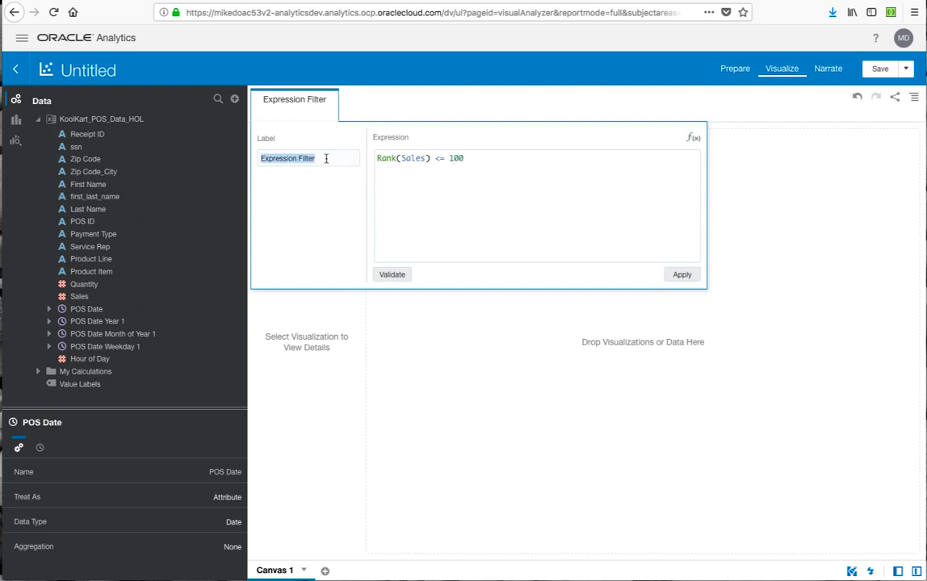
pyautogui.tripleClick(322, 159)
pyautogui.write('Top 100 based on Sales')
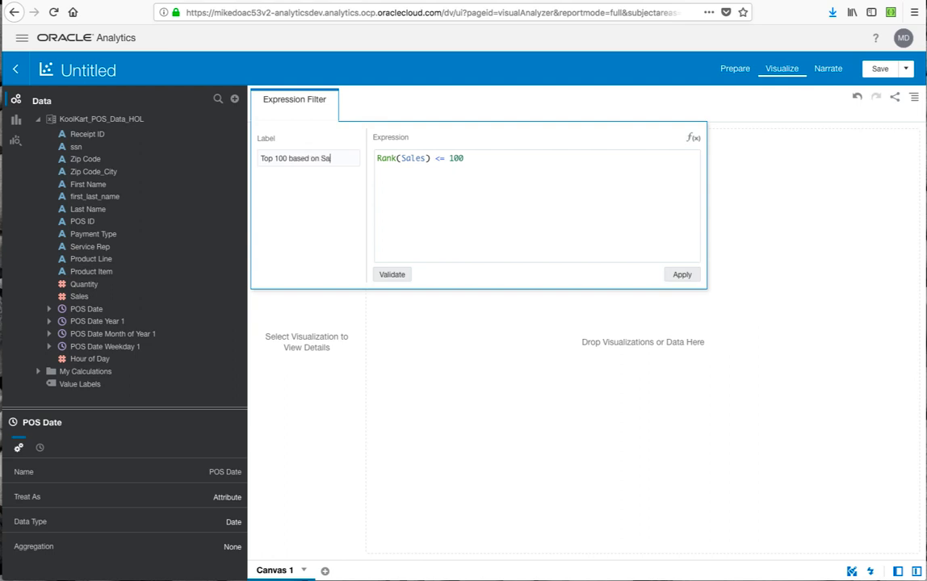
pyautogui.click(397, 275)
pyautogui.click(682, 275)
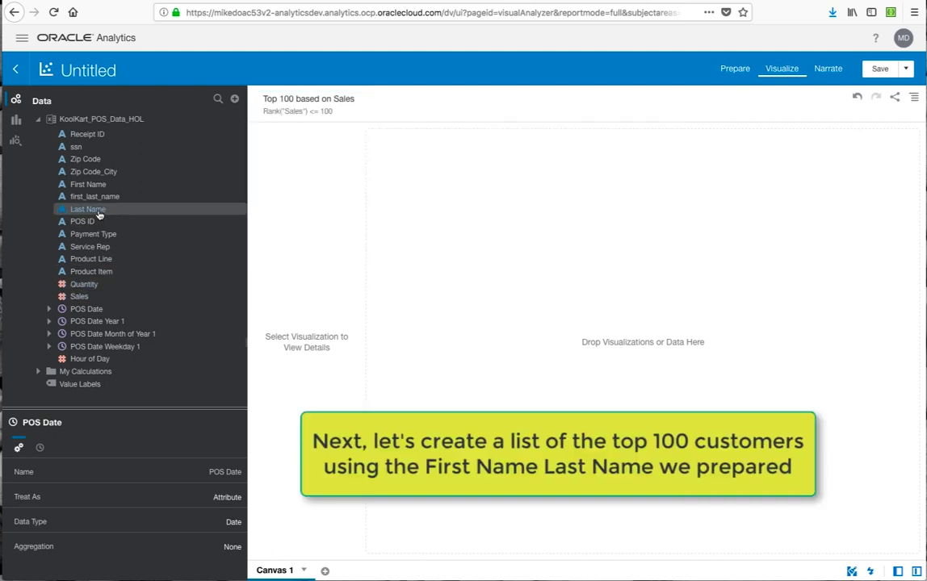
# Build a Sales by first_last_name bar chart and bring up the visualization type list
pyautogui.doubleClick(99, 201)
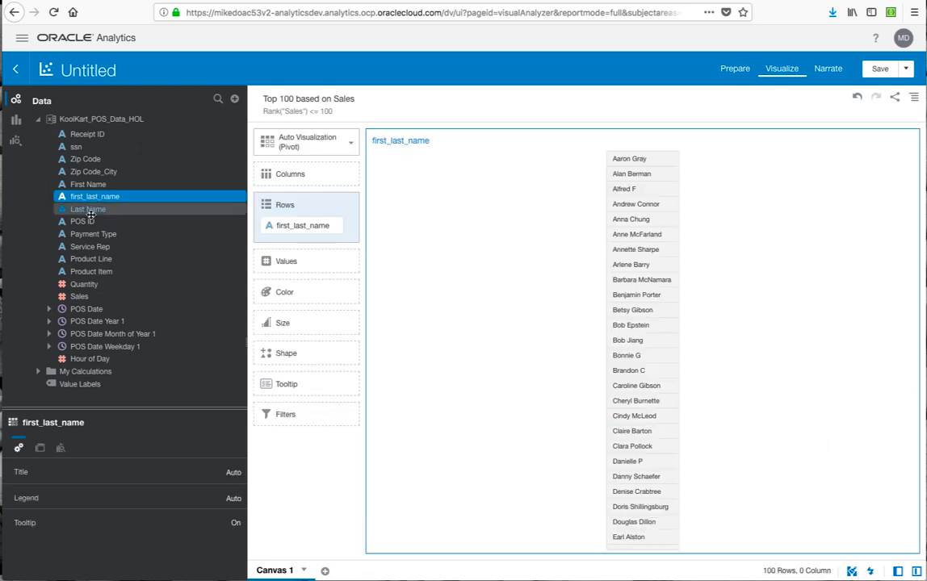
pyautogui.doubleClick(80, 297)
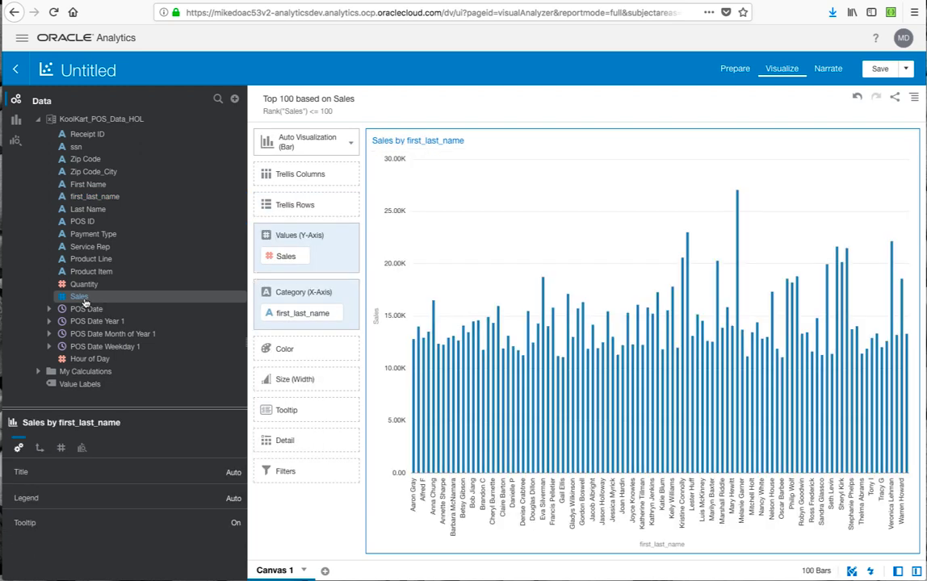
pyautogui.click(86, 299)
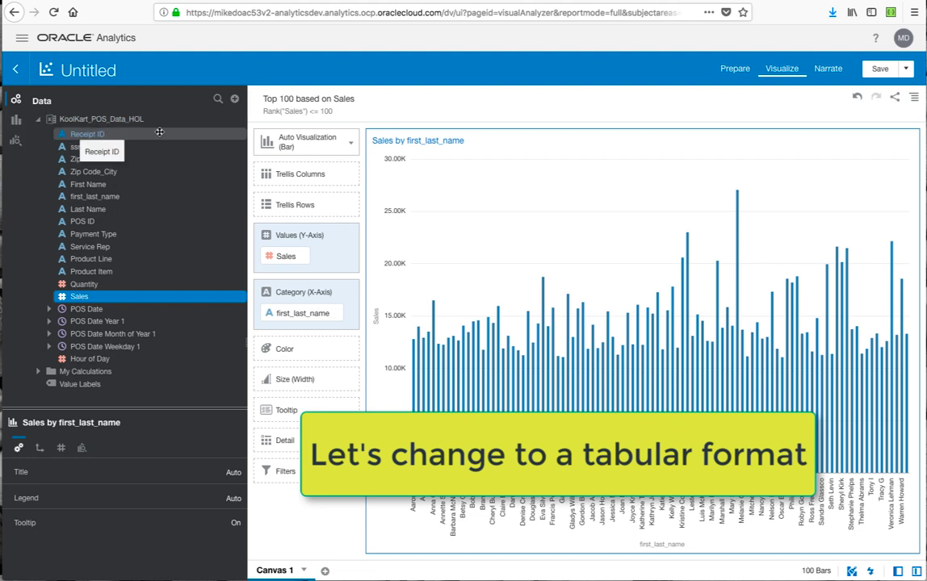
pyautogui.click(350, 145)
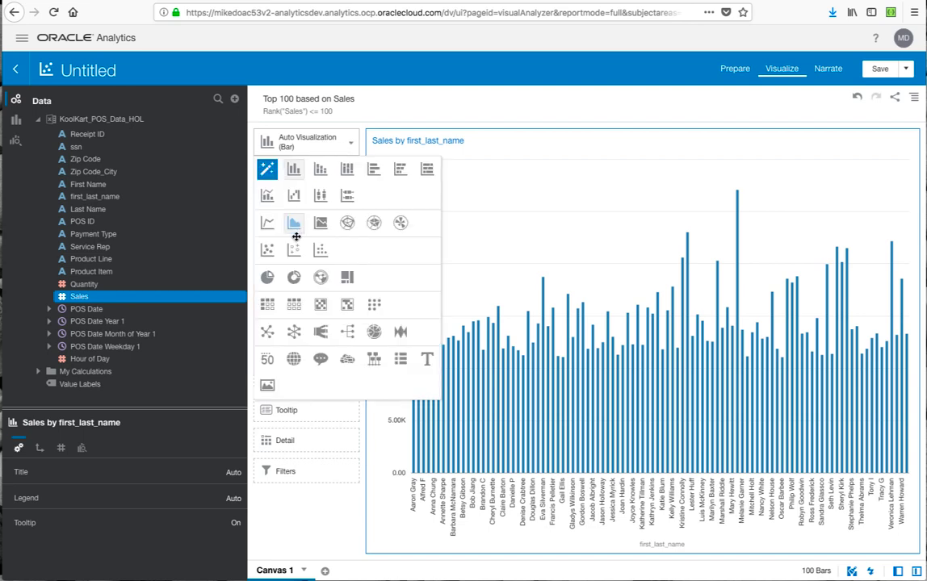
# Convert the chart to a first_last_name then Sales table, sorted by Sales high to low
pyautogui.click(293, 305)
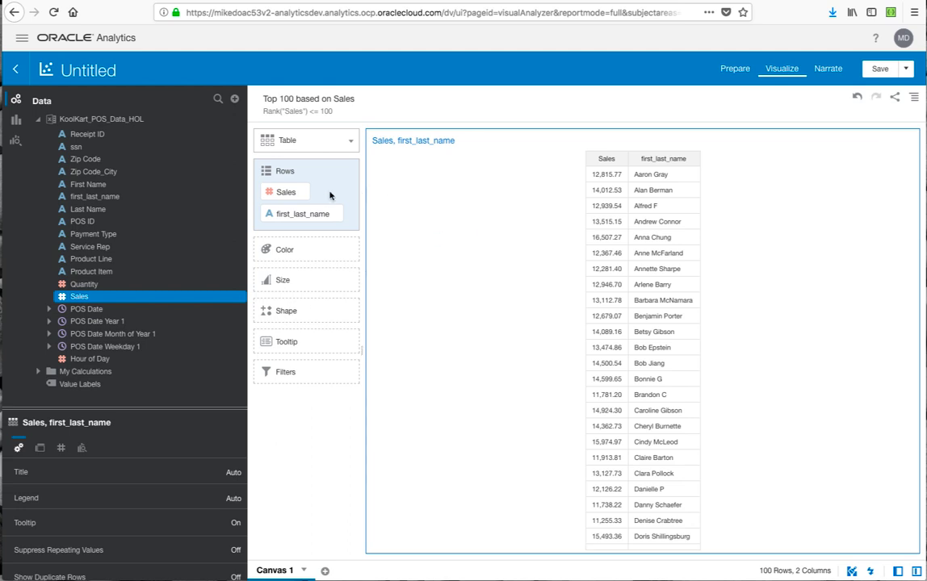
pyautogui.moveTo(272, 214); pyautogui.dragTo(285, 187)
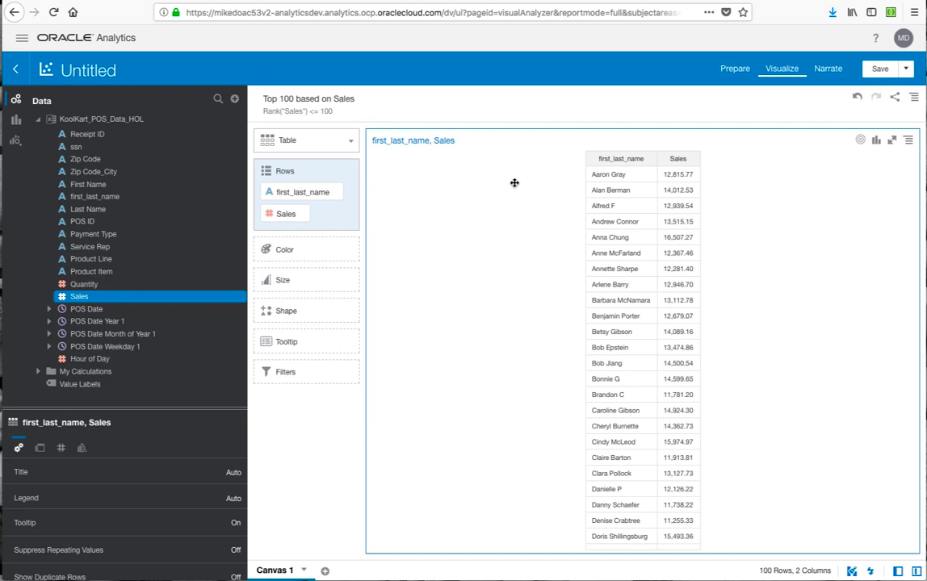
pyautogui.click(695, 160)
pyautogui.click(694, 160)
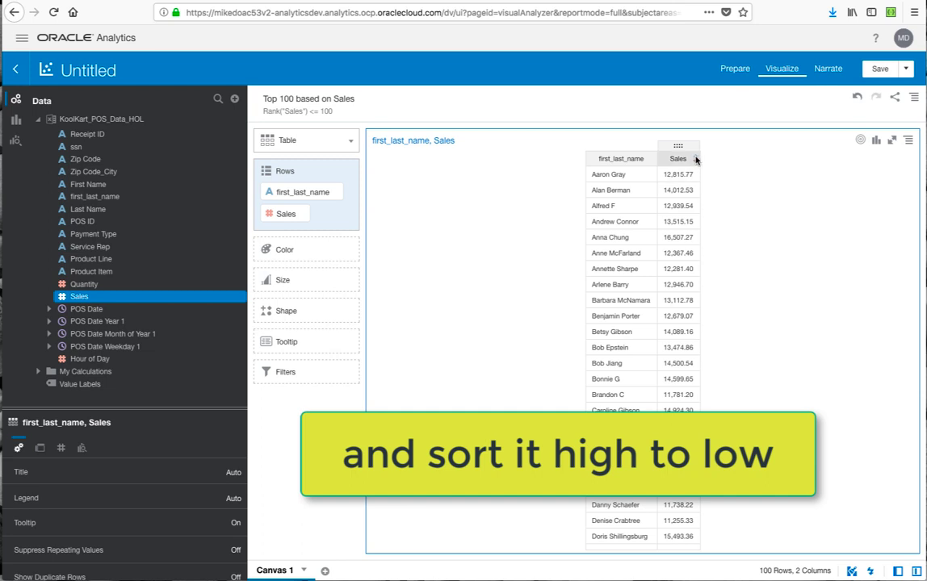
pyautogui.click(697, 163)
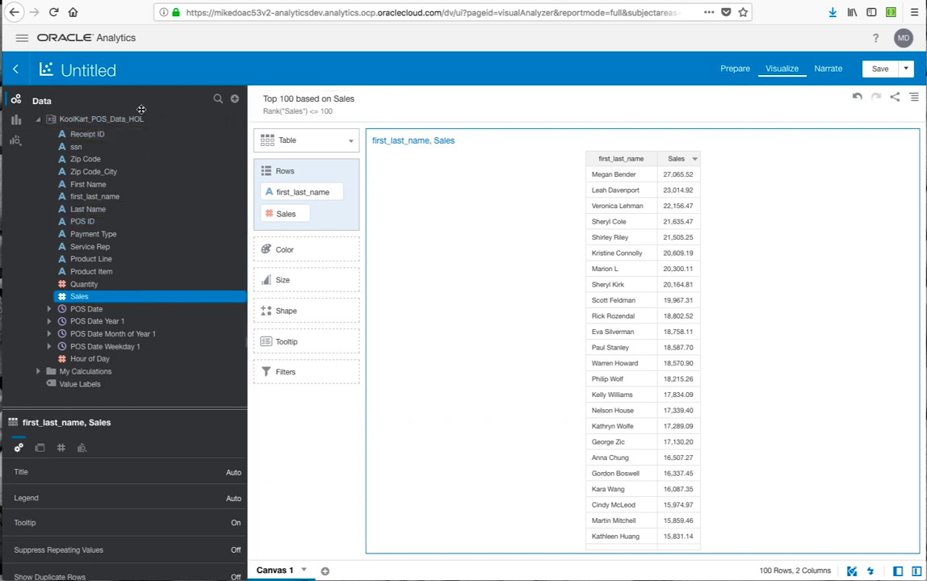
pyautogui.click(16, 120)
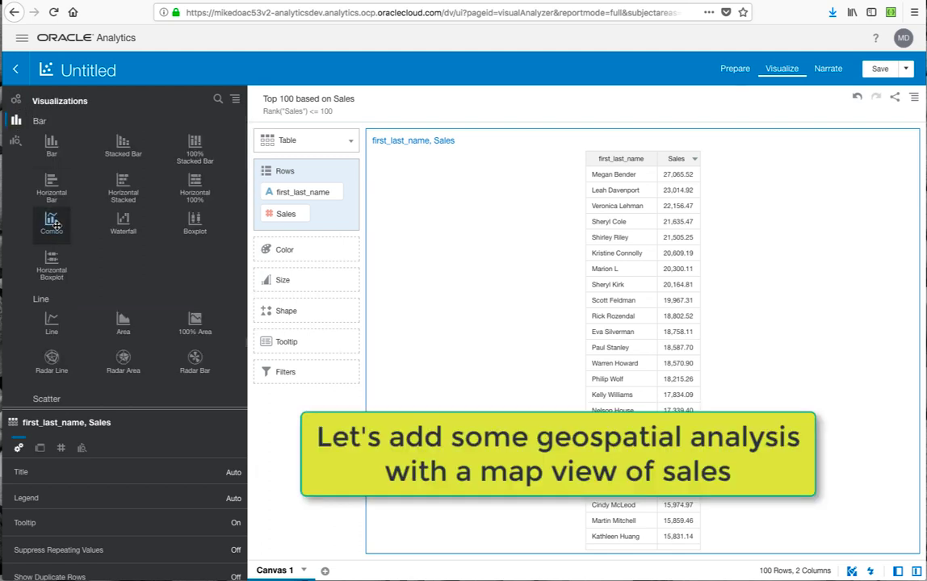
# Add a map visualization to the canvas below the table
pyautogui.scroll(-5, 55, 225)
pyautogui.scroll(-7, 55, 225)
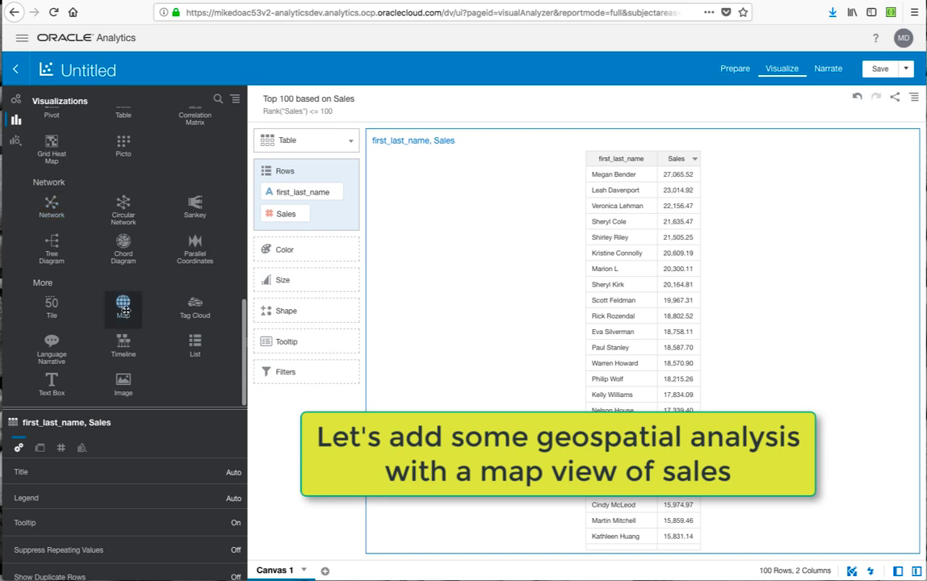
pyautogui.doubleClick(125, 308)
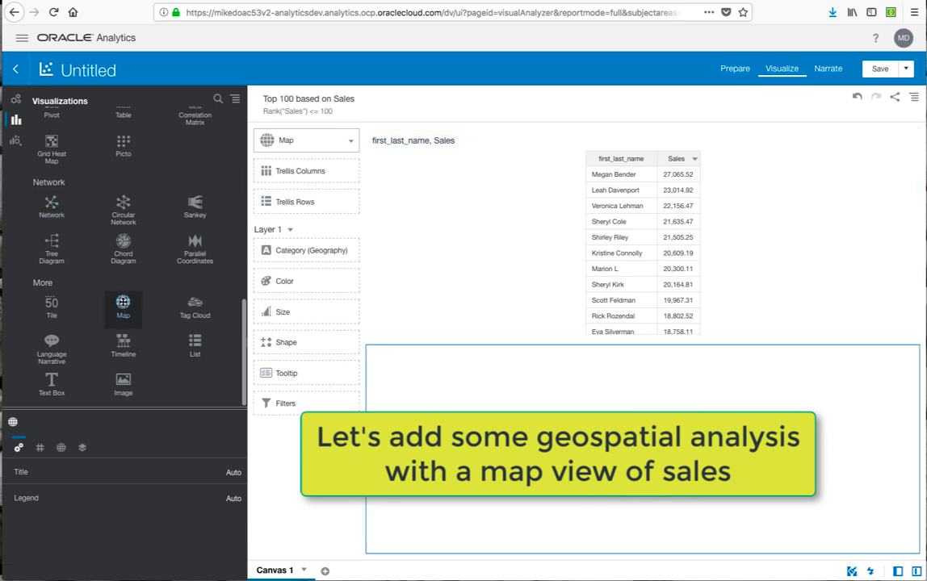
# Plot Zip Code_City on the map colored by Sales, highlight a customer, then enter Prepare
pyautogui.click(15, 99)
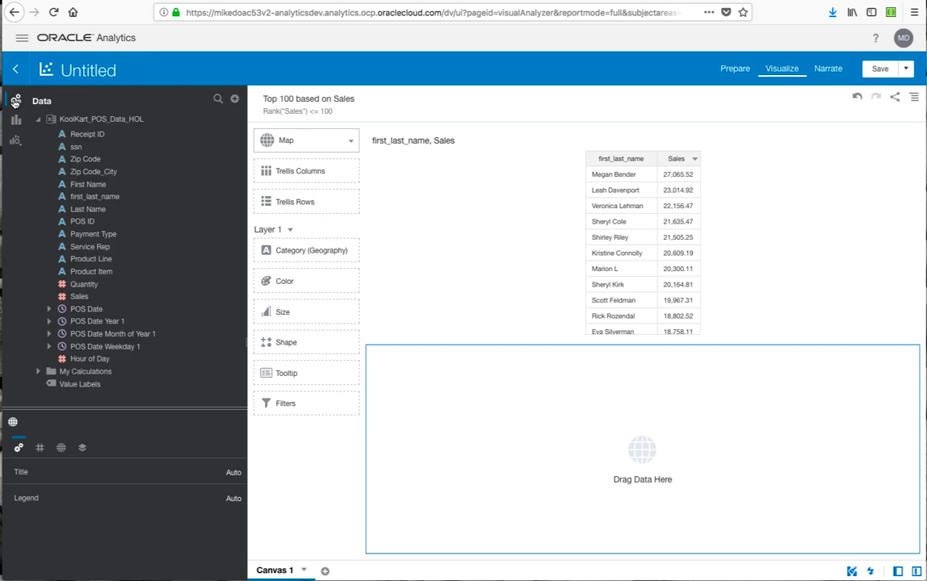
pyautogui.doubleClick(95, 172)
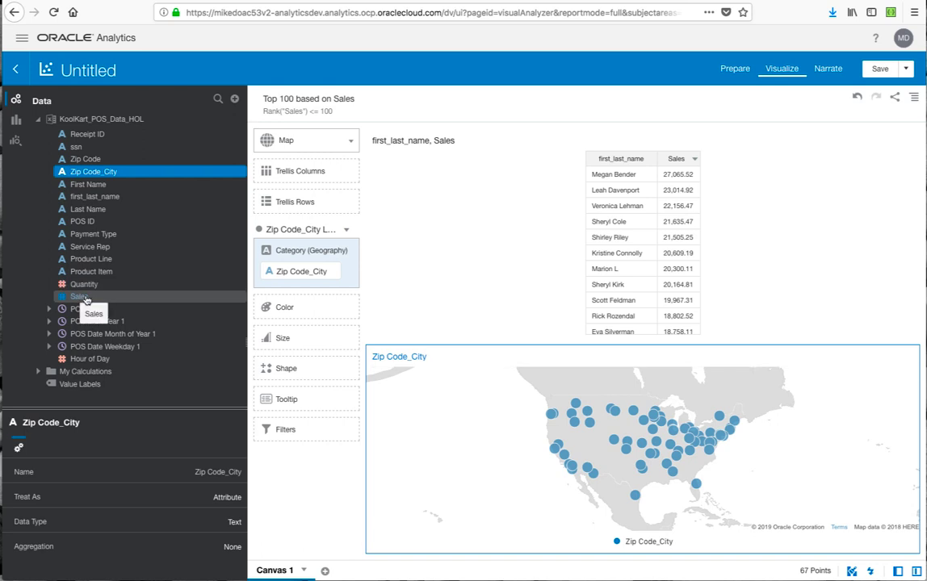
pyautogui.doubleClick(81, 297)
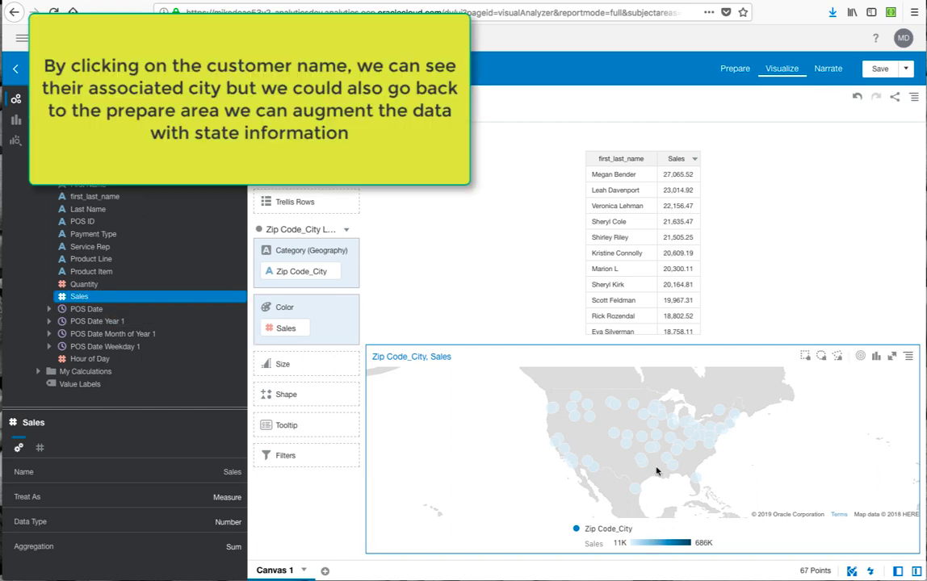
pyautogui.click(609, 192)
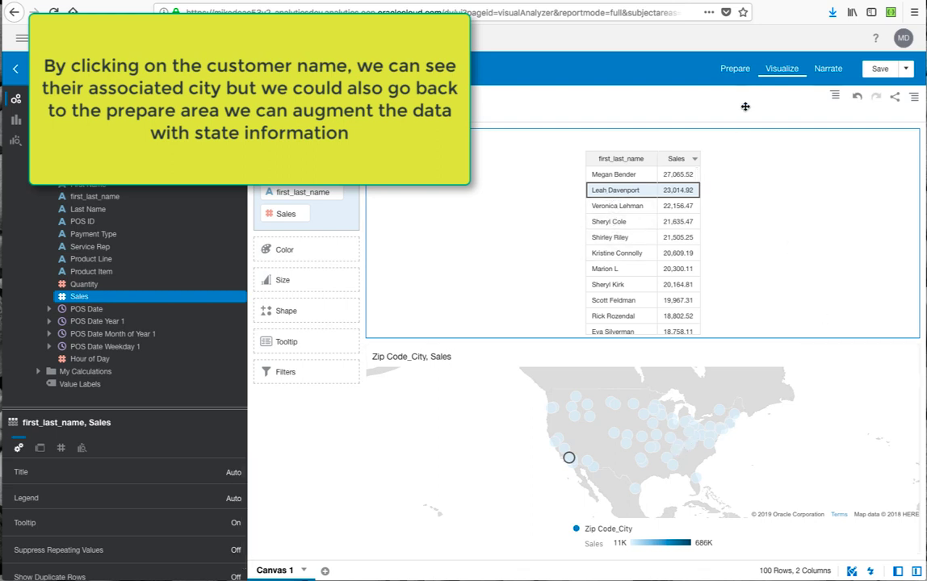
pyautogui.click(733, 70)
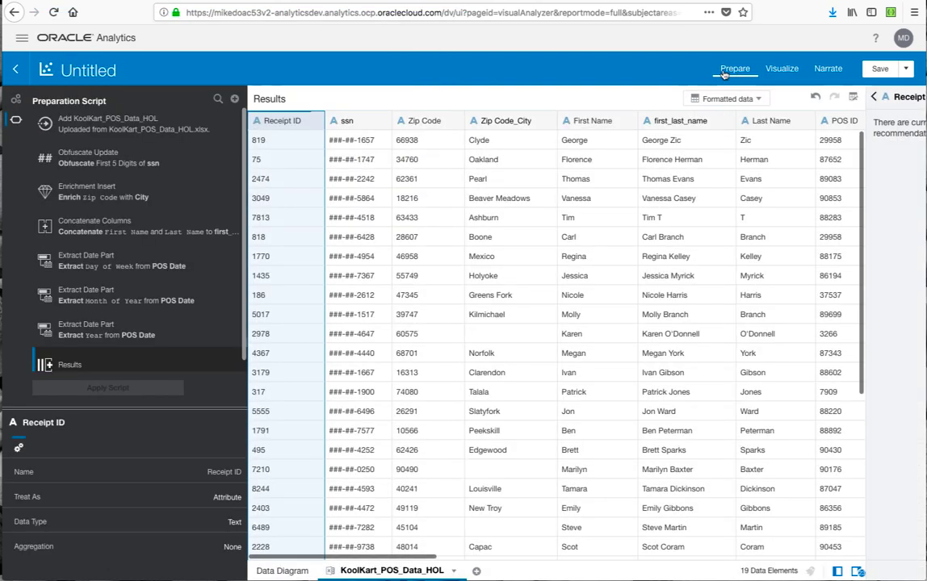
# Enrich Zip Code with State to create Zip Code_State, apply the script, and return to Visualize
pyautogui.click(433, 122)
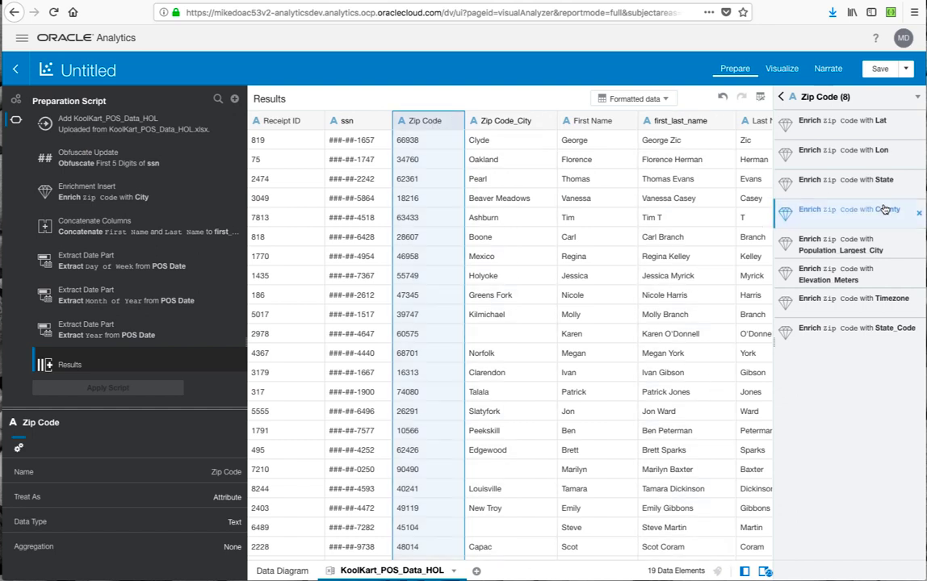
pyautogui.click(858, 192)
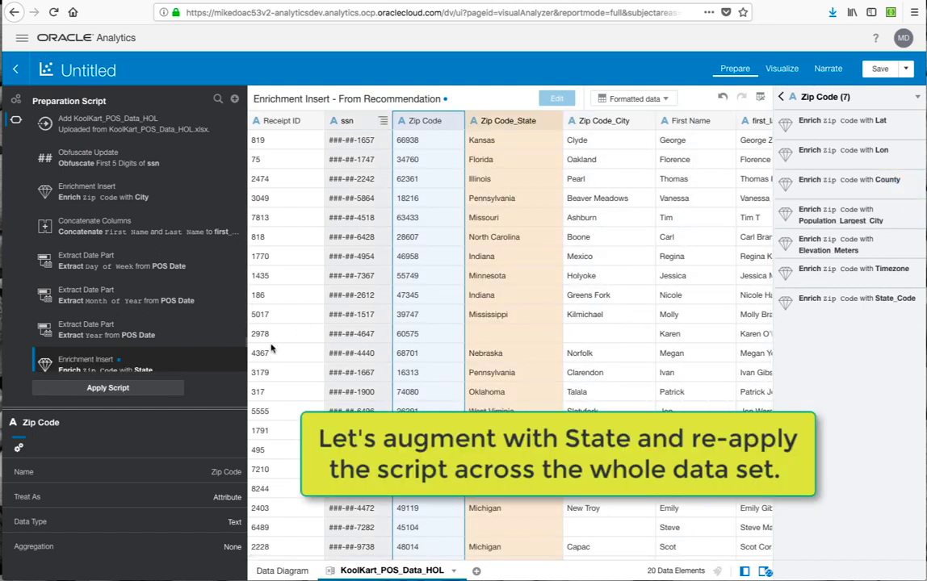
pyautogui.click(135, 389)
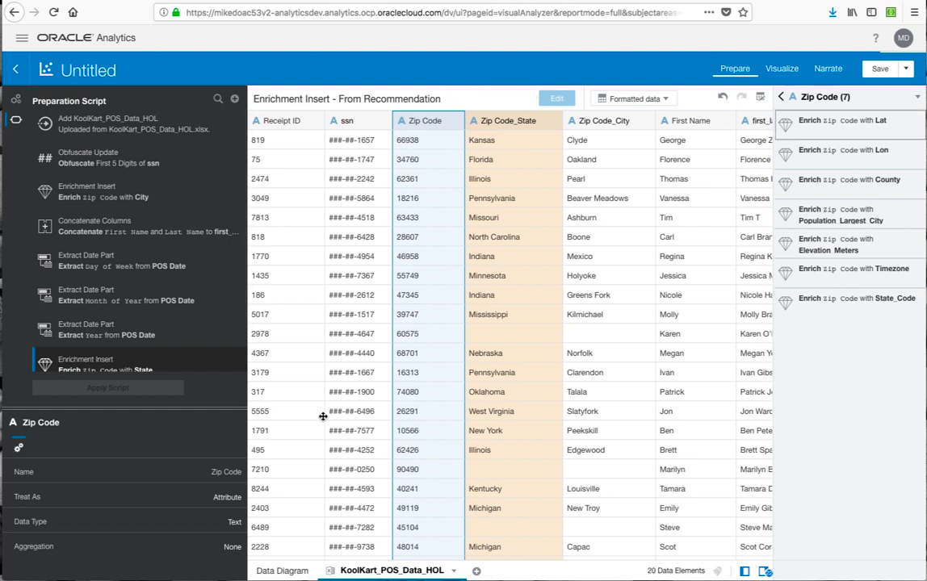
pyautogui.click(788, 72)
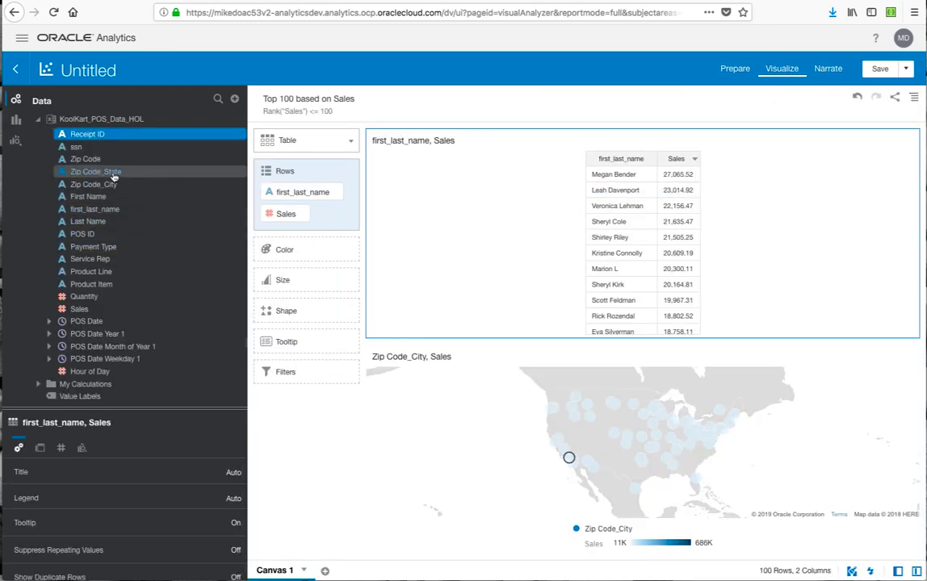
# Swap the map's geography to Zip Code_State and check California's Sales of 550,021.12
pyautogui.moveTo(114, 177); pyautogui.dragTo(303, 272)
pyautogui.click(430, 441)
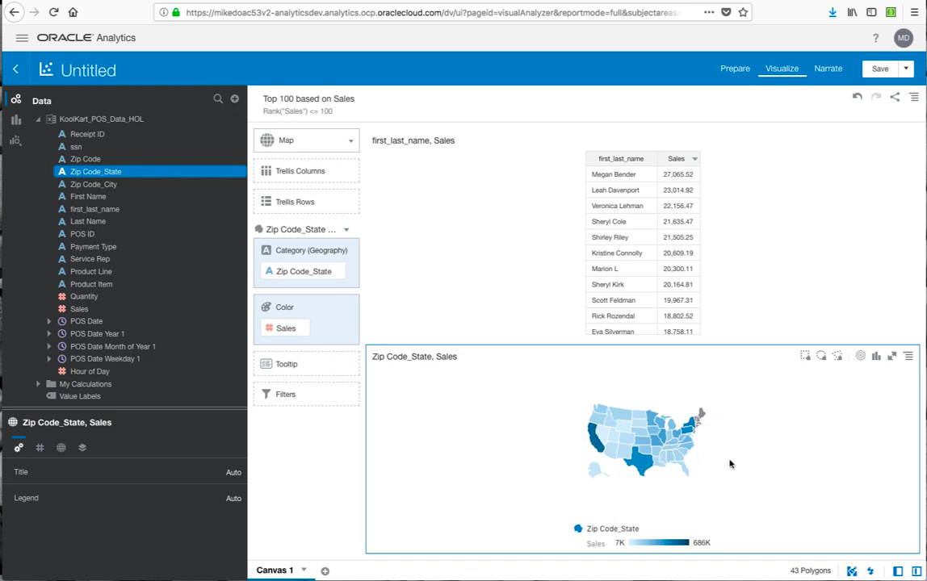
pyautogui.scroll(4, 728, 464)
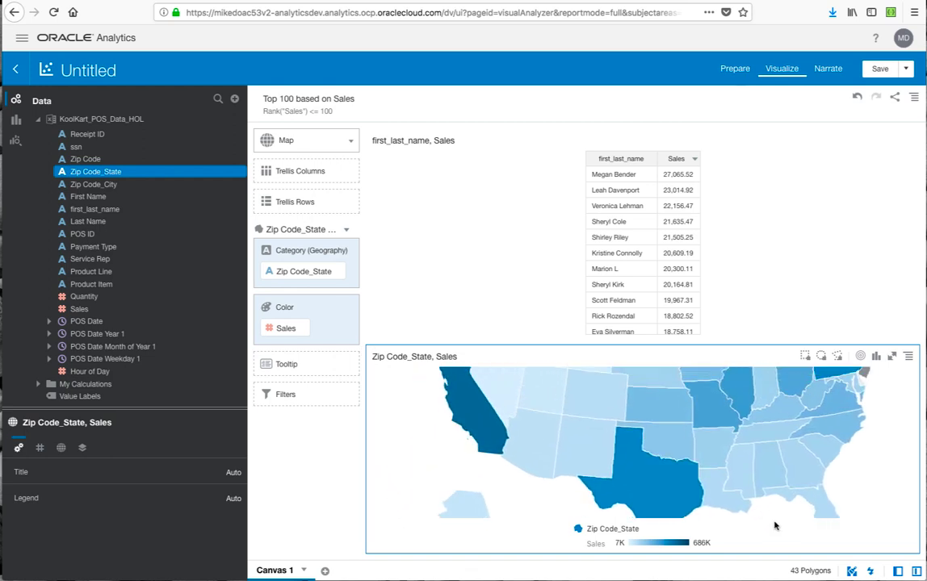
pyautogui.scroll(-2, 380, 437)
pyautogui.scroll(-2, 399, 426)
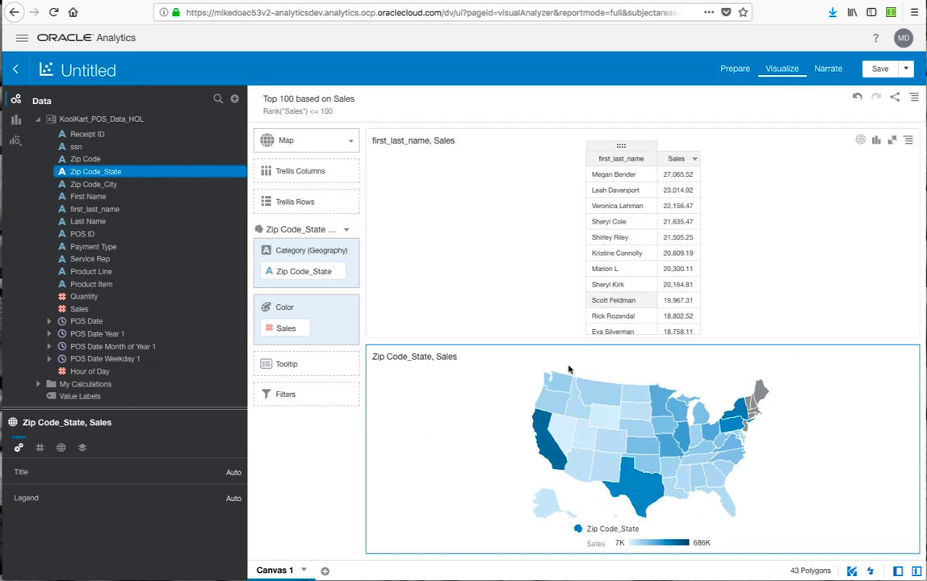
pyautogui.click(548, 446)
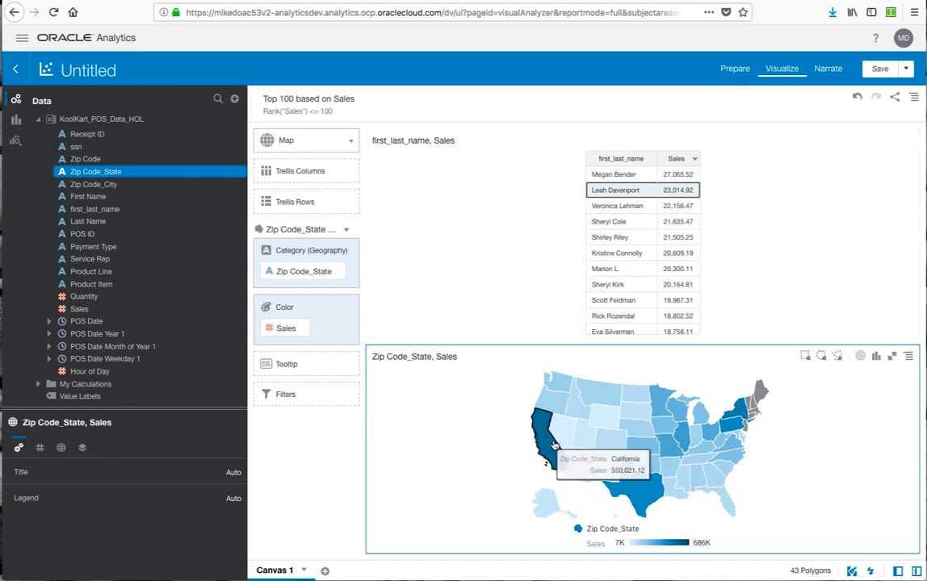